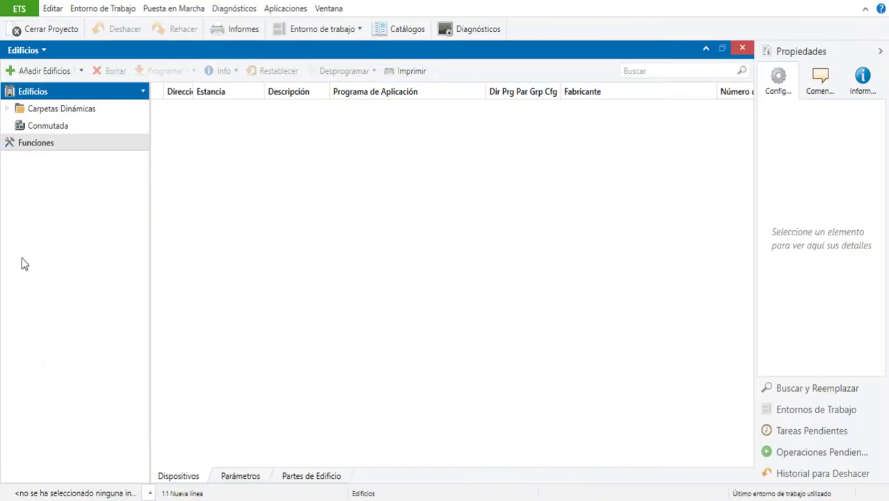
# - Rename the building Conmutada as Vivienda
pyautogui.click(56, 127)
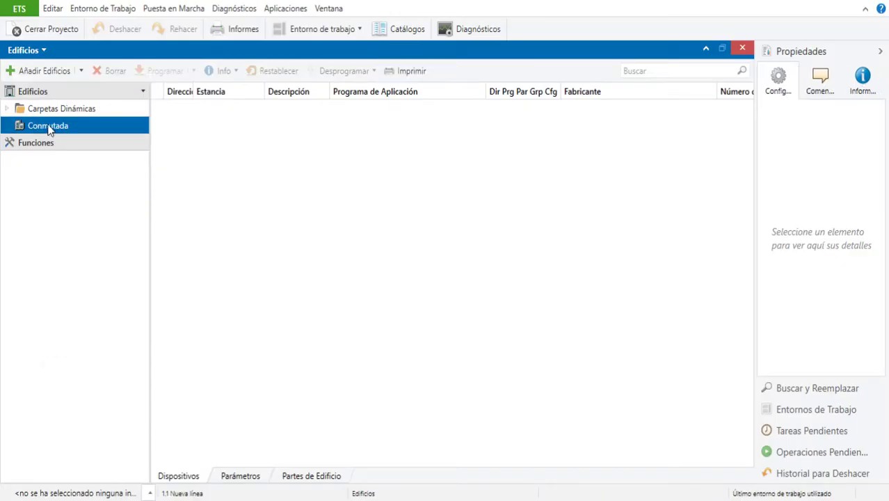
pyautogui.doubleClick(805, 124)
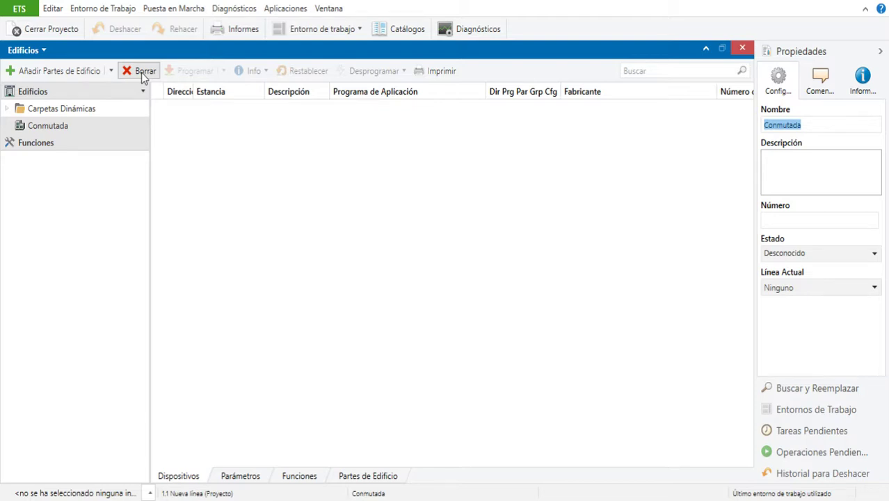
pyautogui.write('Vivienda')
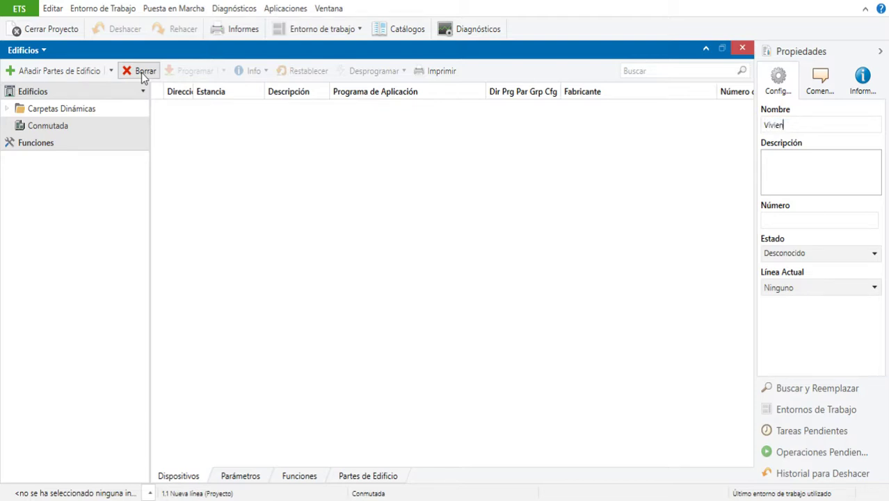
# - Add one floor named Planta baja to the Vivienda building and expand the building to show it
pyautogui.click(54, 124)
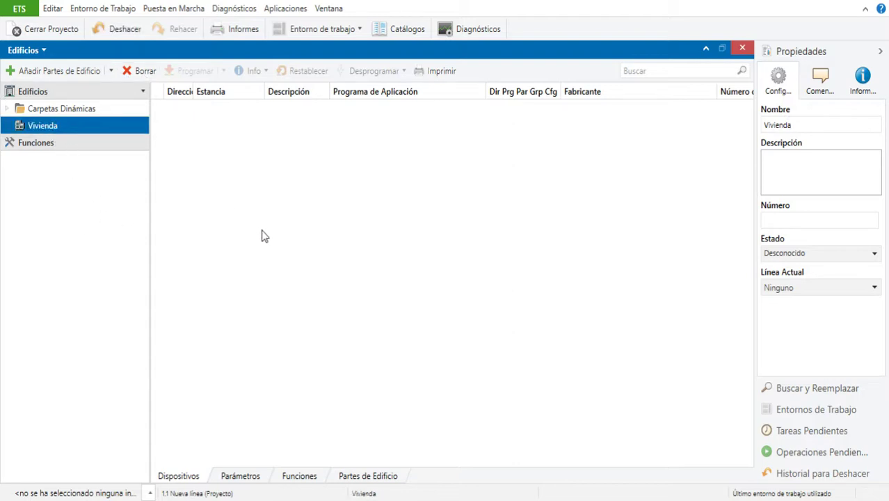
pyautogui.press('Insert')
pyautogui.write('Pla')
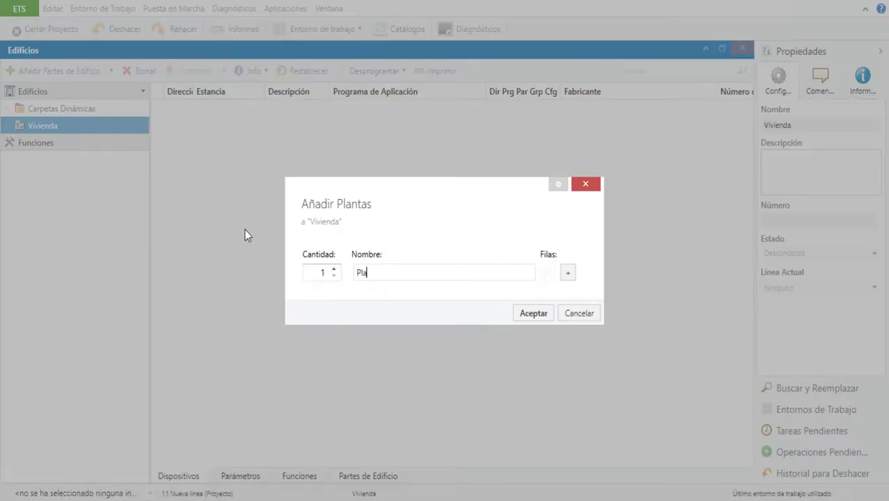
pyautogui.write('nta baja')
pyautogui.click(540, 313)
pyautogui.click(7, 126)
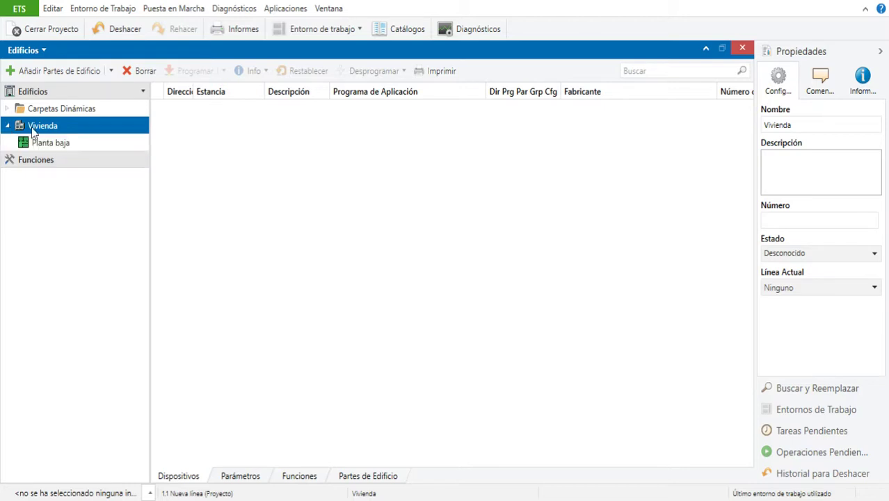
# - Add one room named Salón to the Planta baja floor and expand the floor to show it
pyautogui.click(49, 145)
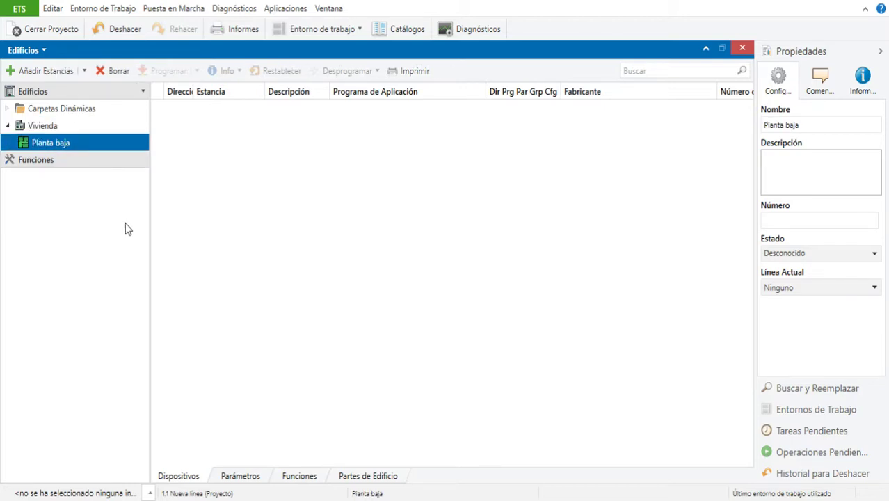
pyautogui.press('Insert')
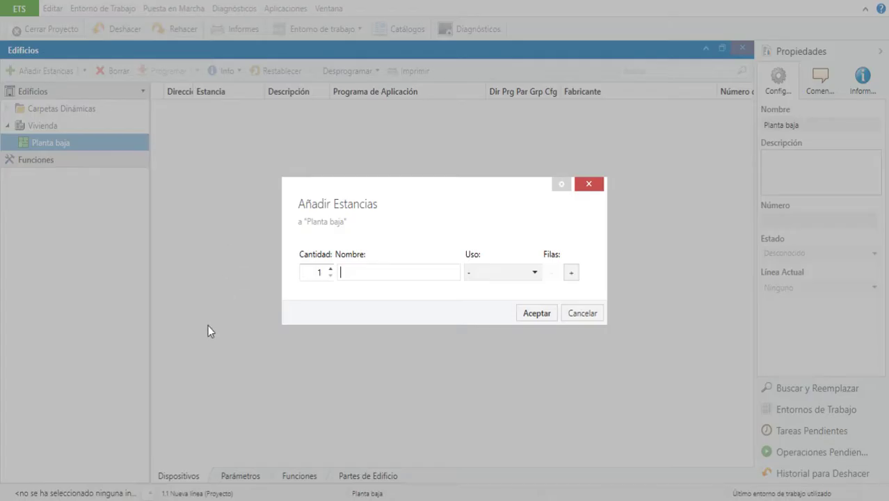
pyautogui.write('Salón')
pyautogui.click(536, 314)
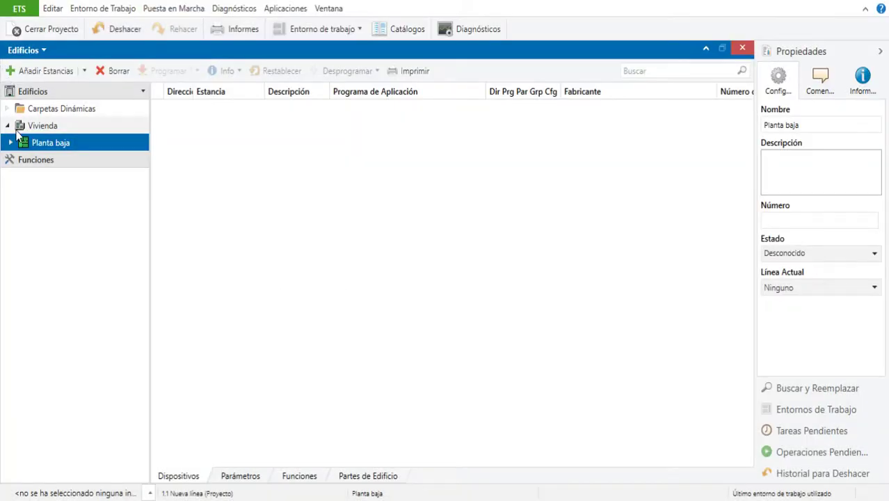
pyautogui.click(11, 143)
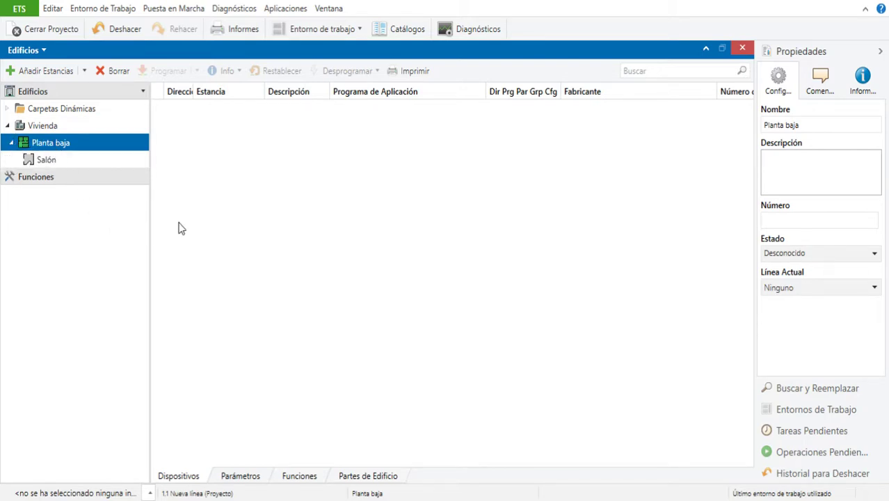
# - Add one corridor named Pasillo to the Planta baja floor
pyautogui.rightClick(248, 244)
pyautogui.click(249, 247)
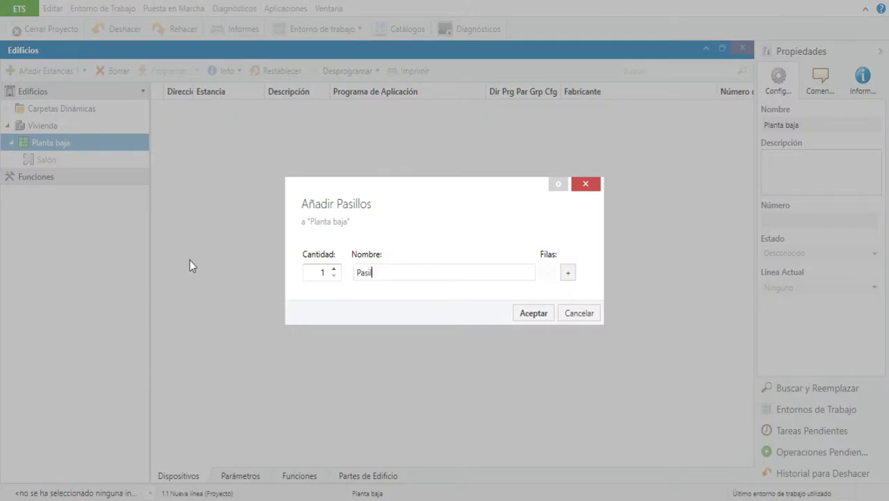
pyautogui.click(541, 319)
# - Add one distribution board named Cuadro general to the Pasillo corridor and expand the corridor to show it
pyautogui.click(46, 162)
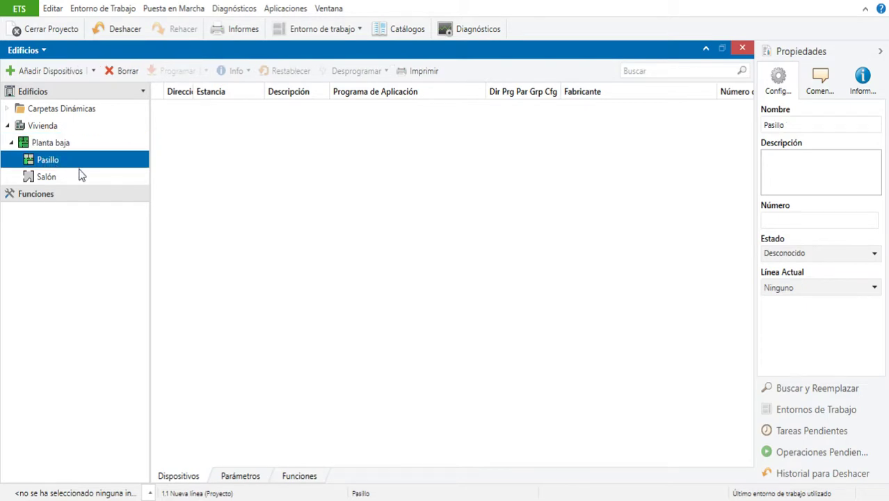
pyautogui.press('Insert')
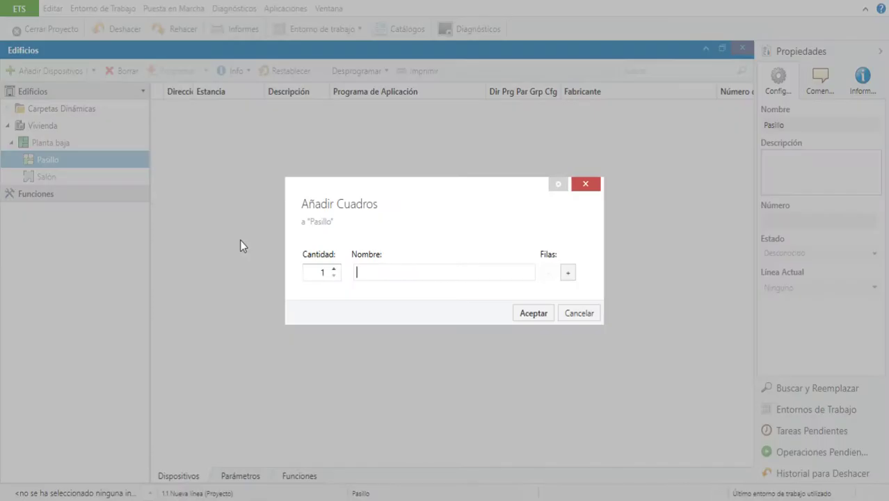
pyautogui.write('Cuadro general')
pyautogui.click(531, 313)
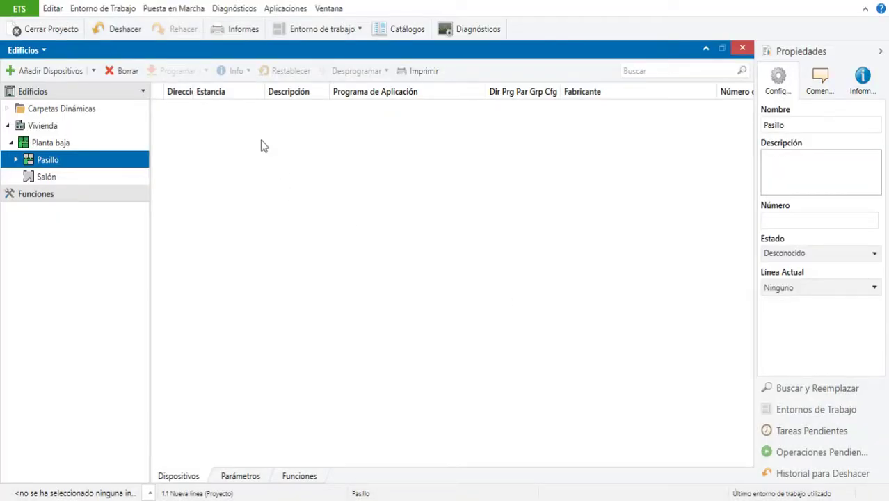
pyautogui.click(16, 159)
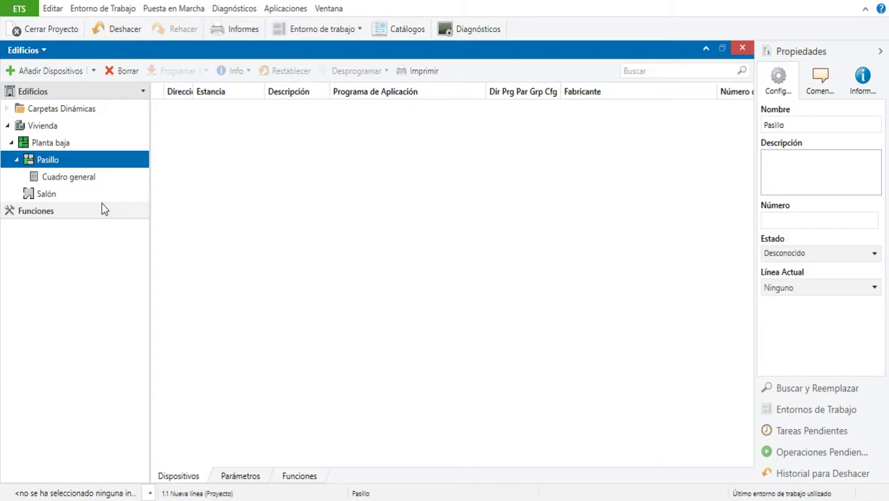
# - Open the product catalogue without online entries and add the Schneider Electric binary actuator MTN647593 to Cuadro general
pyautogui.click(60, 178)
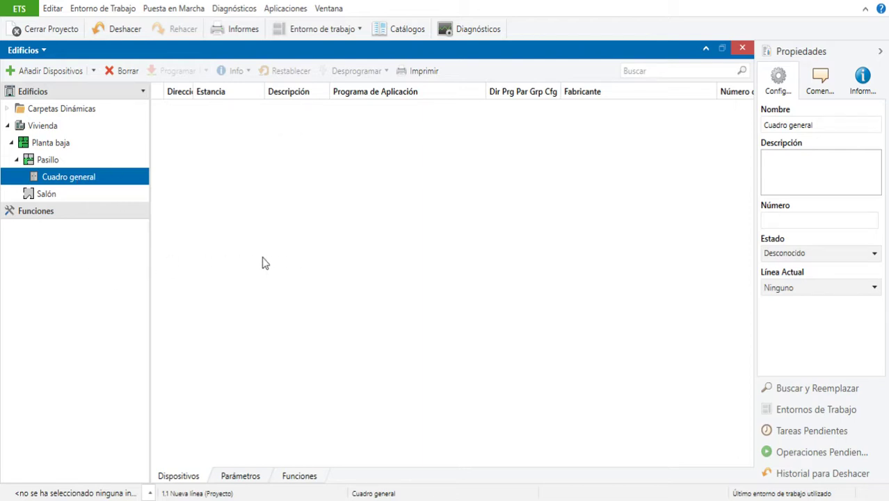
pyautogui.hotkey('ctrl', 'shift', 'c')
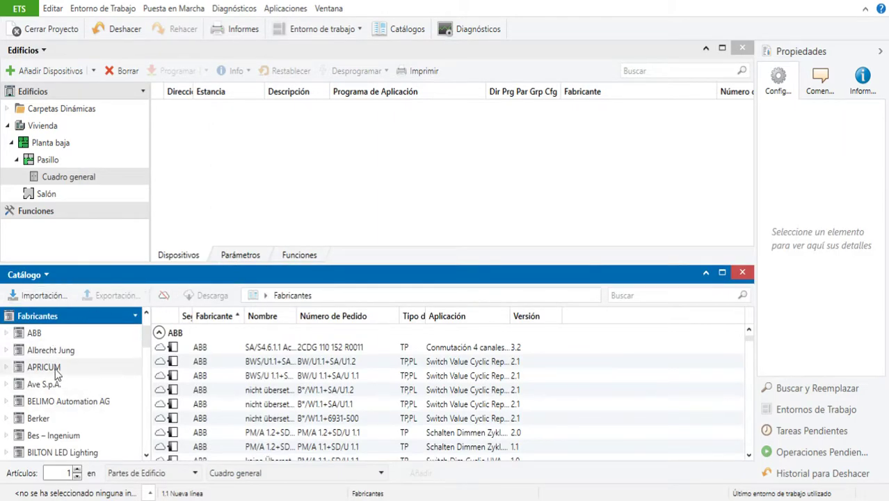
pyautogui.click(164, 297)
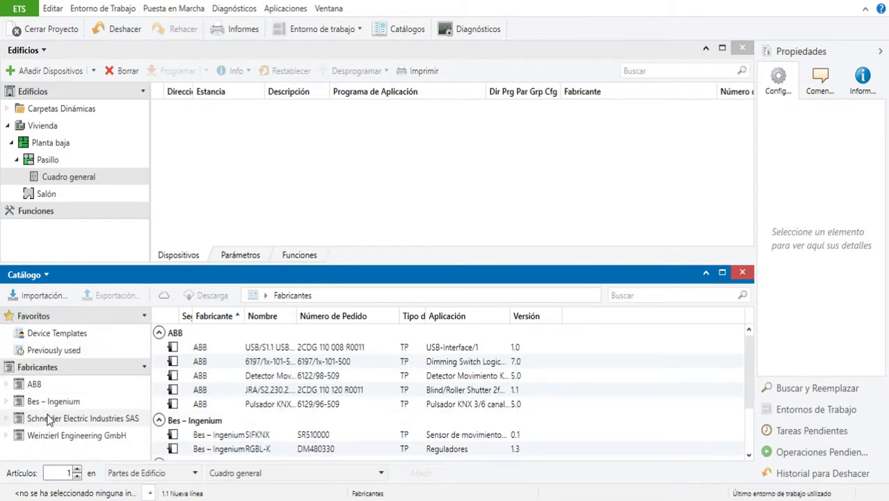
pyautogui.click(63, 418)
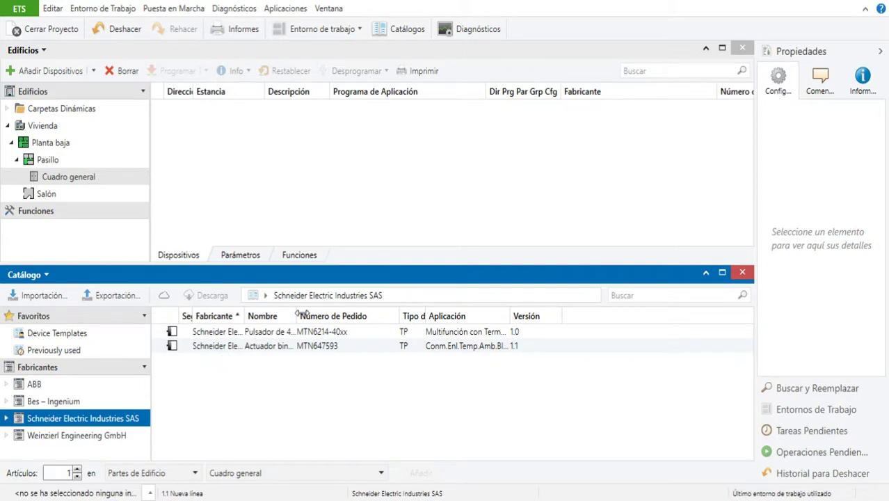
pyautogui.click(263, 348)
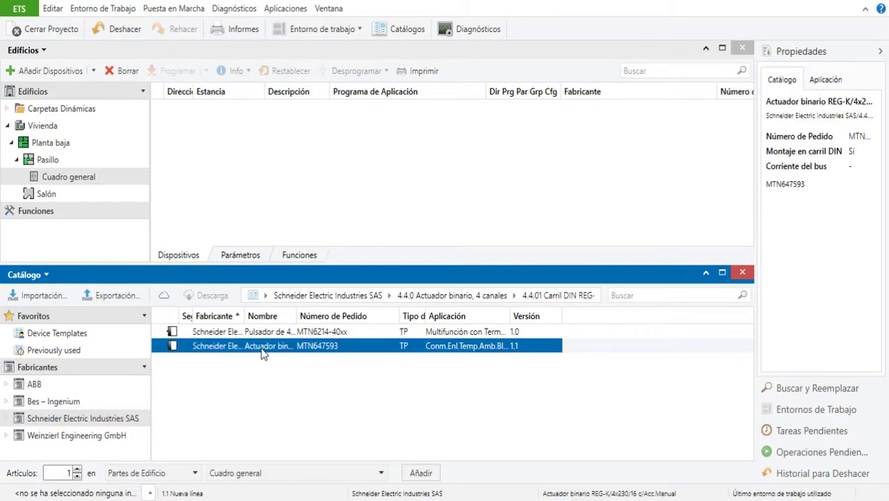
pyautogui.moveTo(263, 348); pyautogui.dragTo(181, 191)
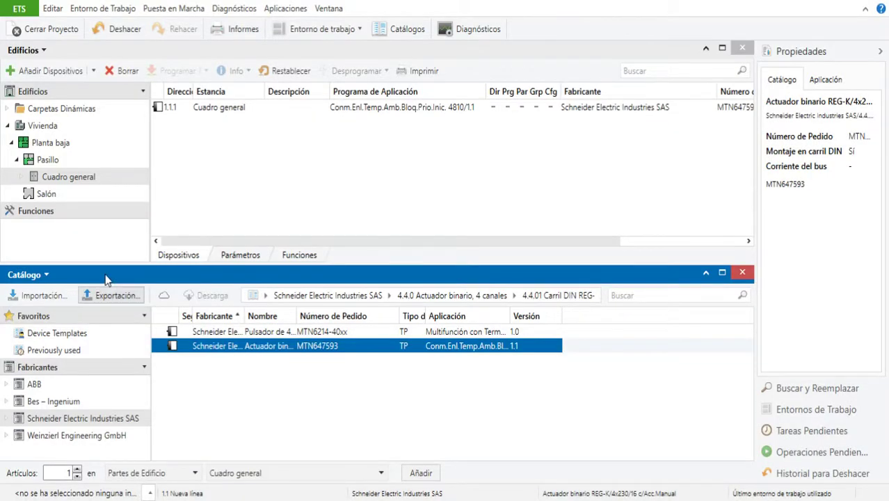
# - Add the Schneider Electric 4-element pushbutton MTN6214-40xx to the Salón room and close the catalogue
pyautogui.click(44, 194)
pyautogui.click(228, 334)
pyautogui.moveTo(226, 337); pyautogui.dragTo(54, 198)
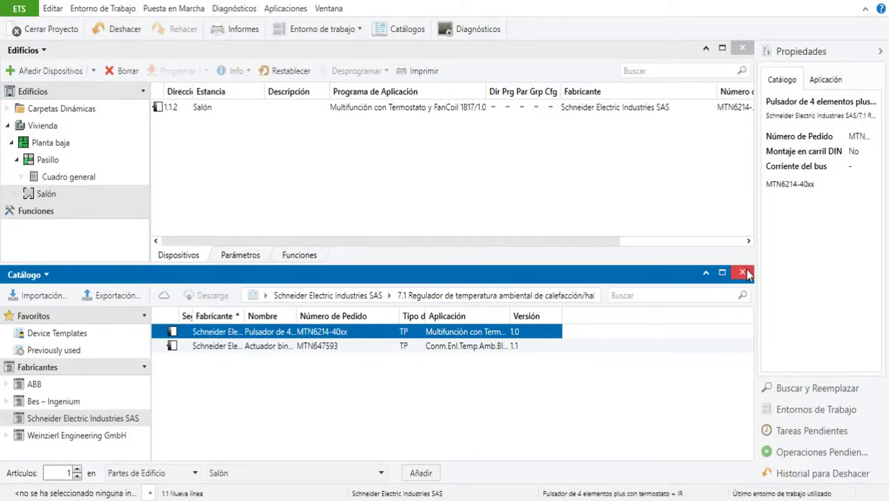
pyautogui.click(744, 273)
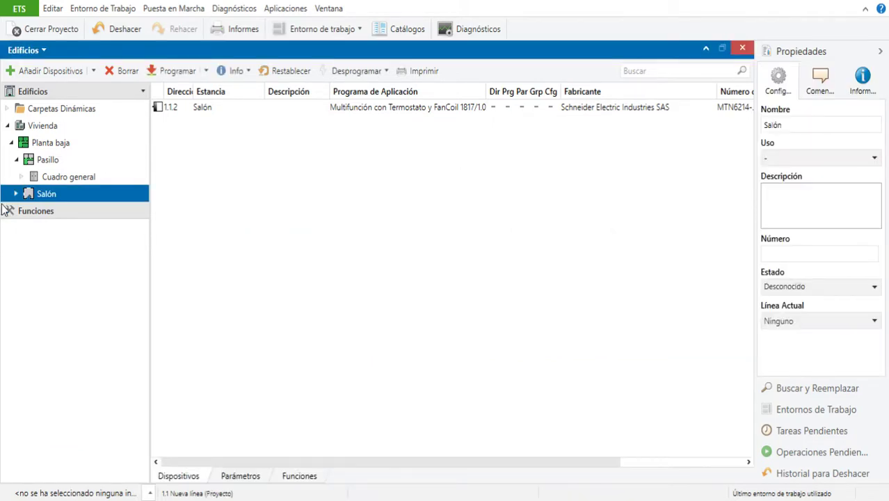
# - Set the area and line of the binary actuator's individual address to 1.4, creating the missing line
pyautogui.click(22, 176)
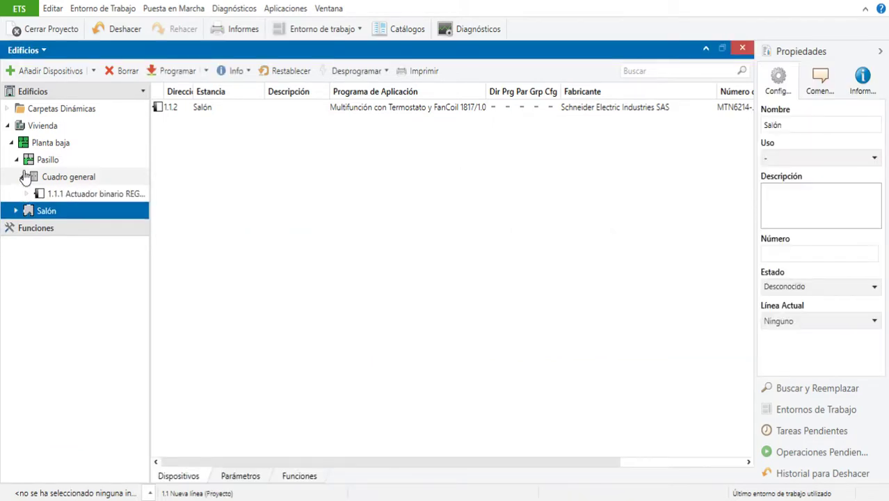
pyautogui.click(17, 211)
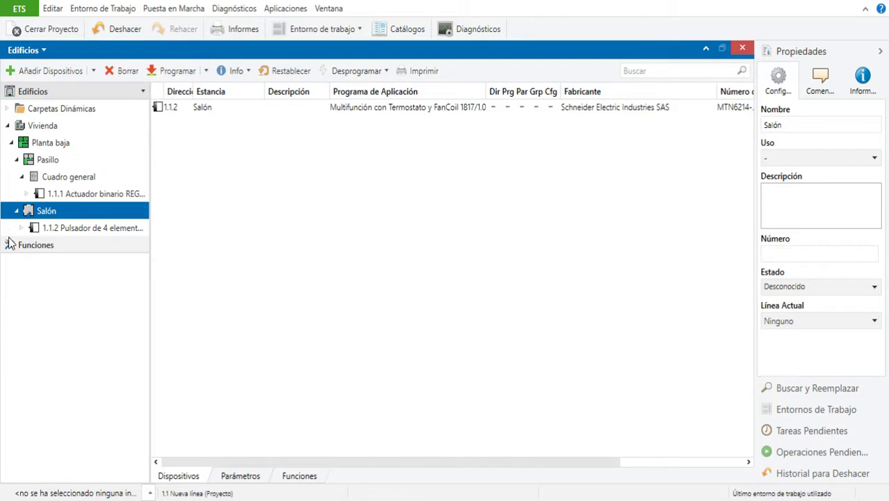
pyautogui.click(70, 194)
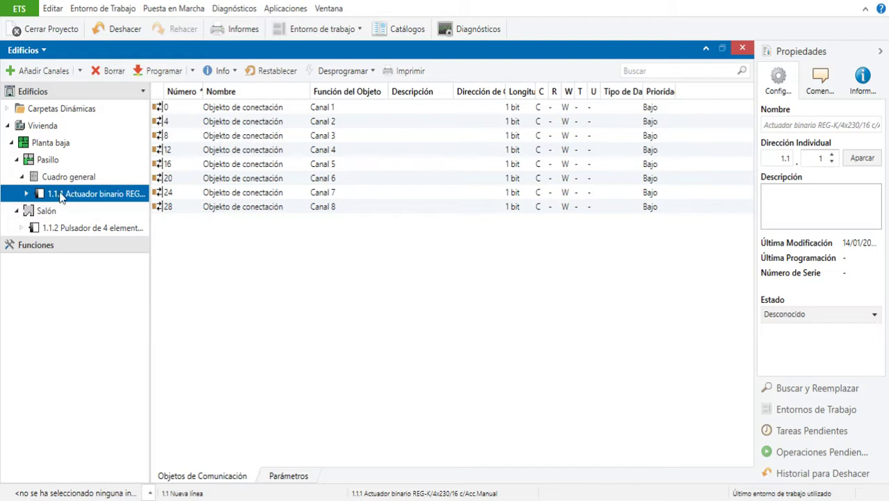
pyautogui.click(783, 158)
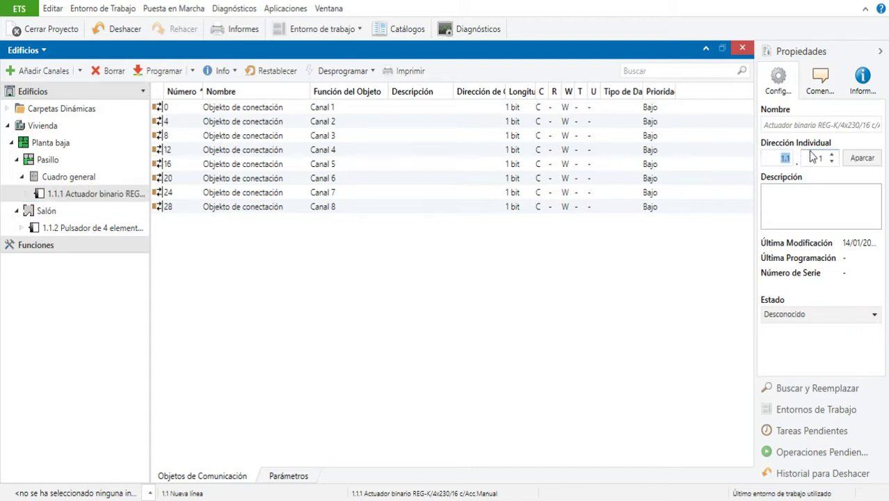
pyautogui.write('1')
pyautogui.press('Return')
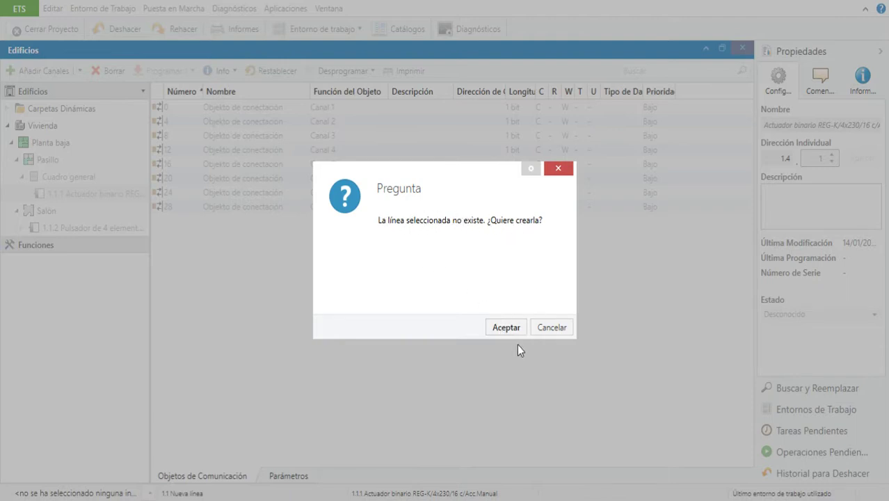
pyautogui.click(506, 328)
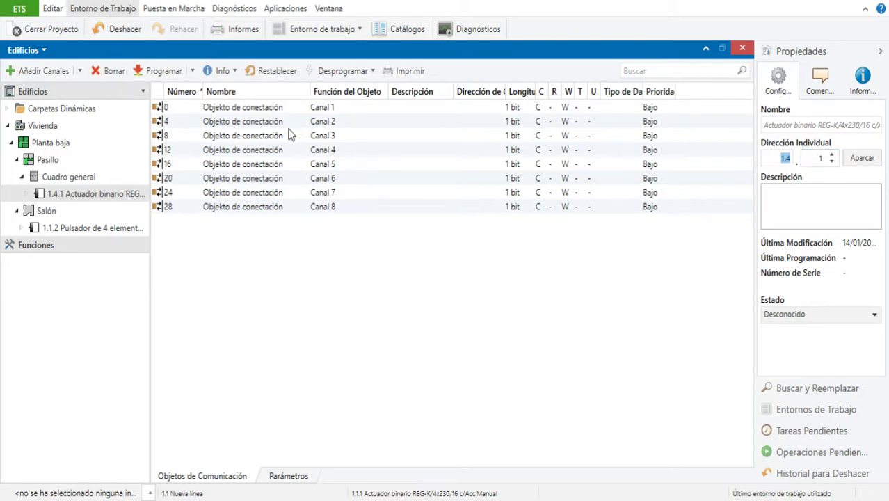
# - Open the topology view and examine the devices assigned to line 1.4 in area 1
pyautogui.hotkey('ctrl', 'shift', 't')
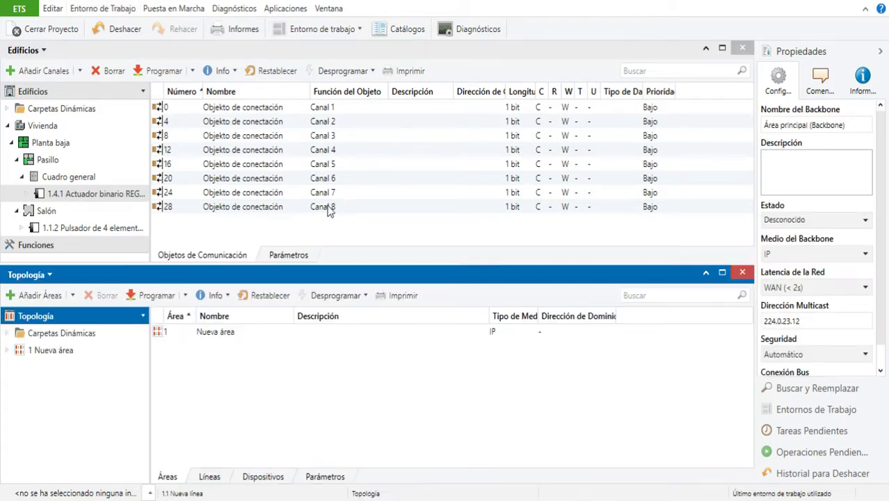
pyautogui.click(60, 352)
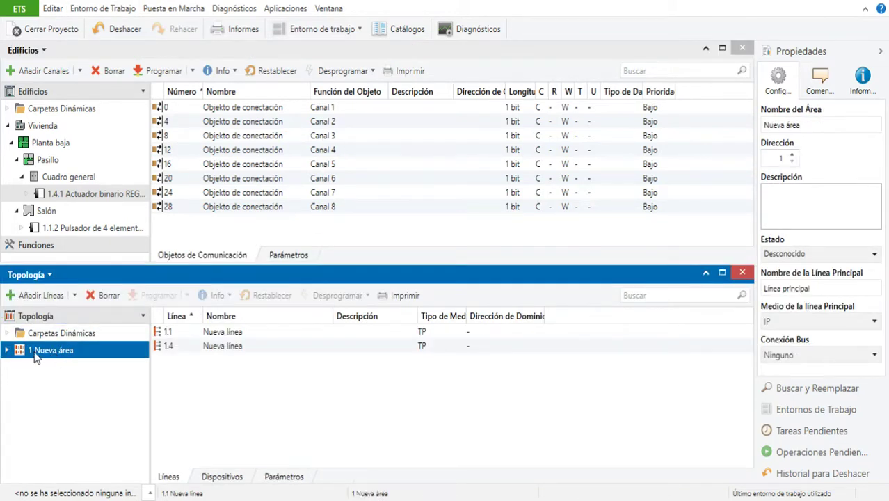
pyautogui.click(9, 351)
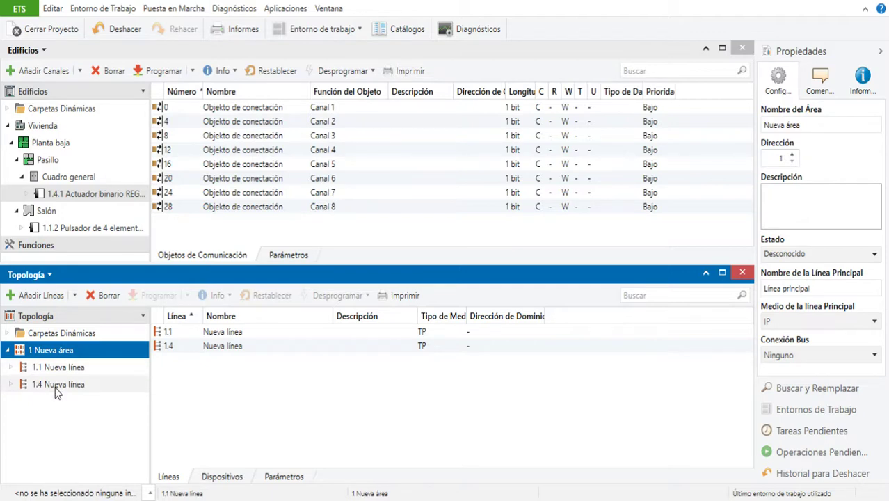
pyautogui.click(41, 385)
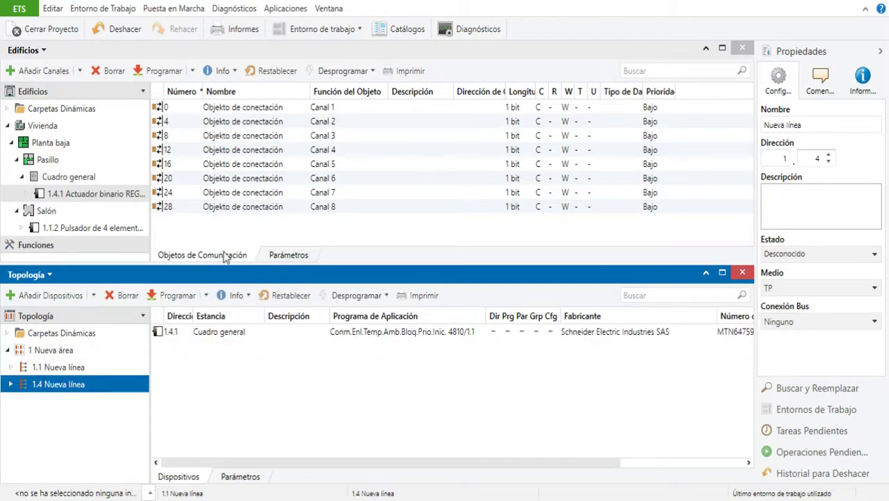
# - Set the area and line of the Salón pushbutton's individual address to 1.4
pyautogui.click(84, 229)
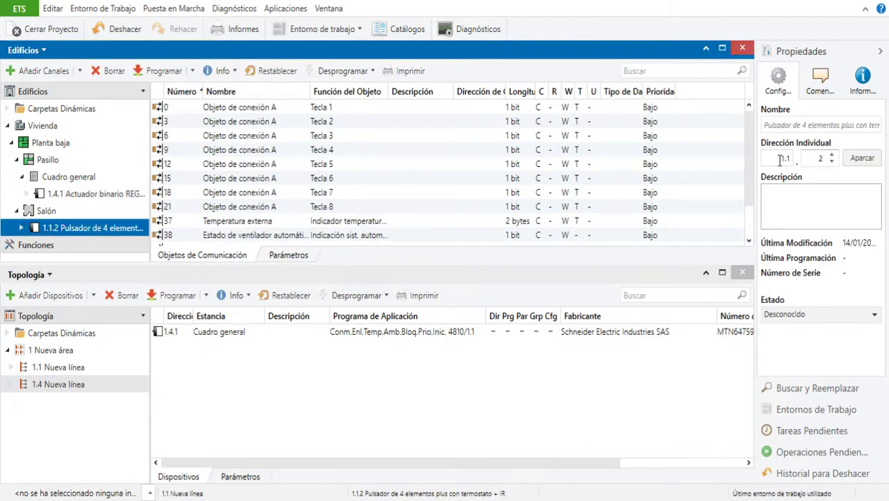
pyautogui.click(780, 159)
pyautogui.press('BackSpace')
pyautogui.write('4')
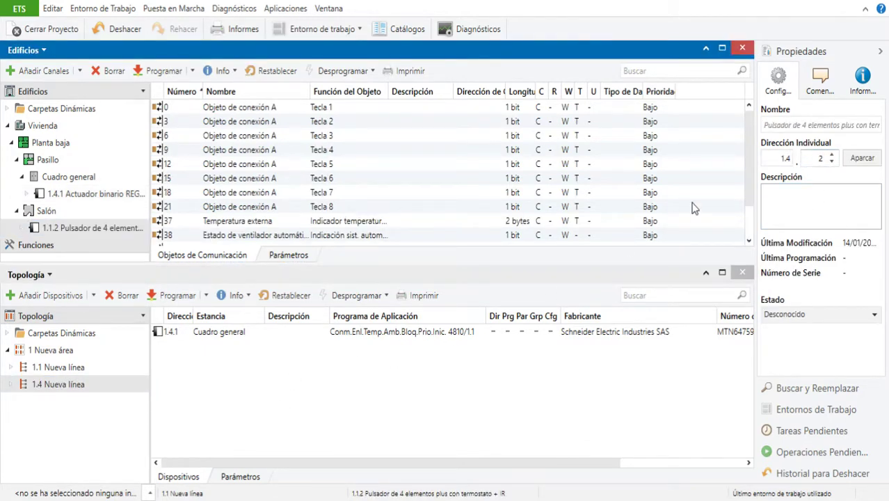
pyautogui.click(794, 187)
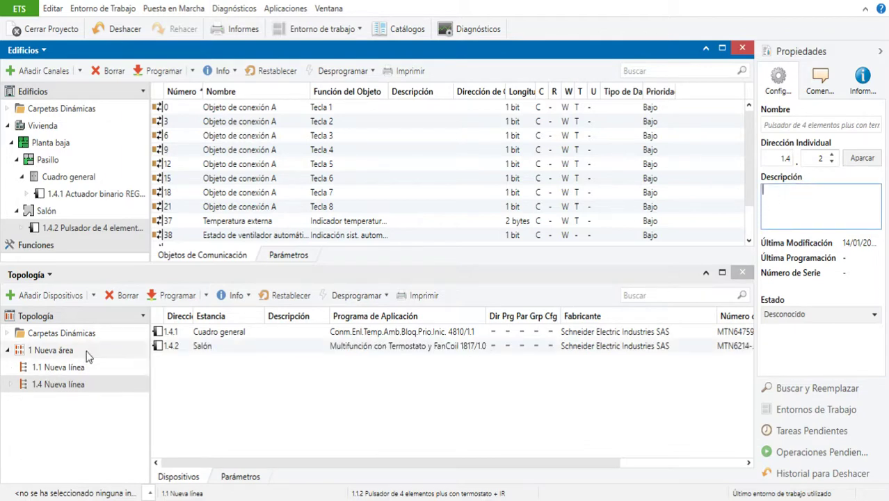
# - Delete the unused line 1.1 from area 1 and close the topology view
pyautogui.click(60, 384)
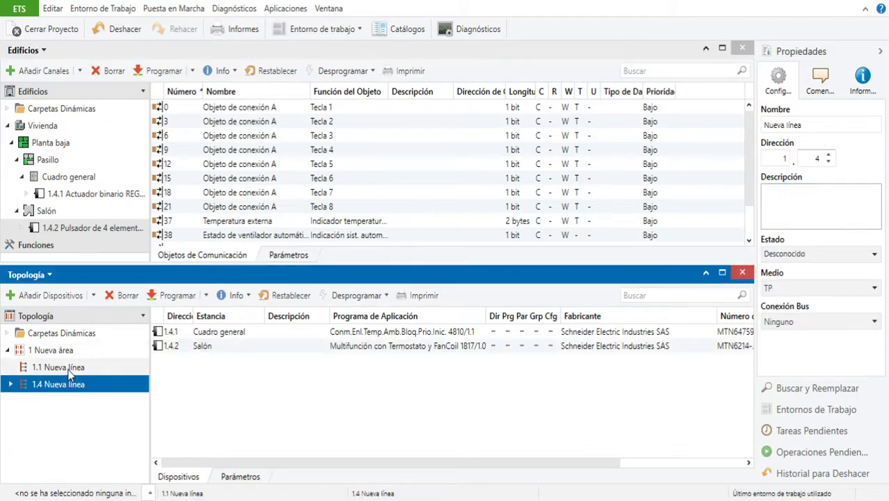
pyautogui.click(62, 367)
pyautogui.press('Delete')
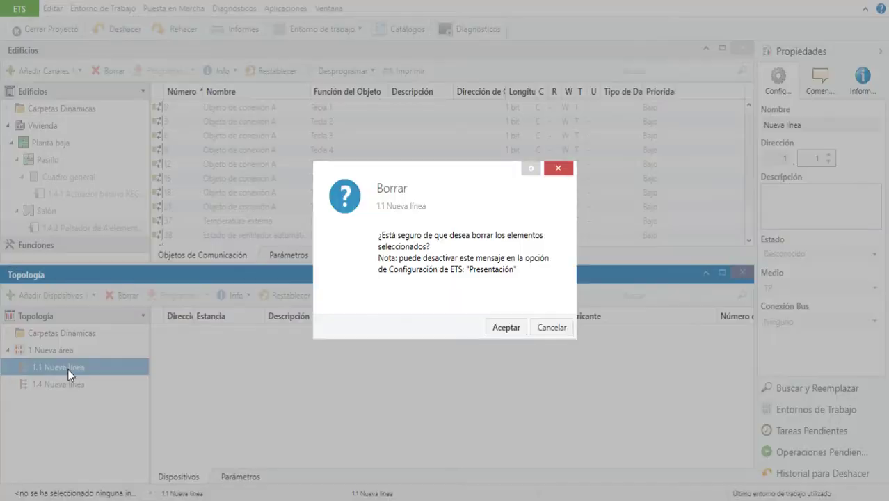
pyautogui.click(506, 326)
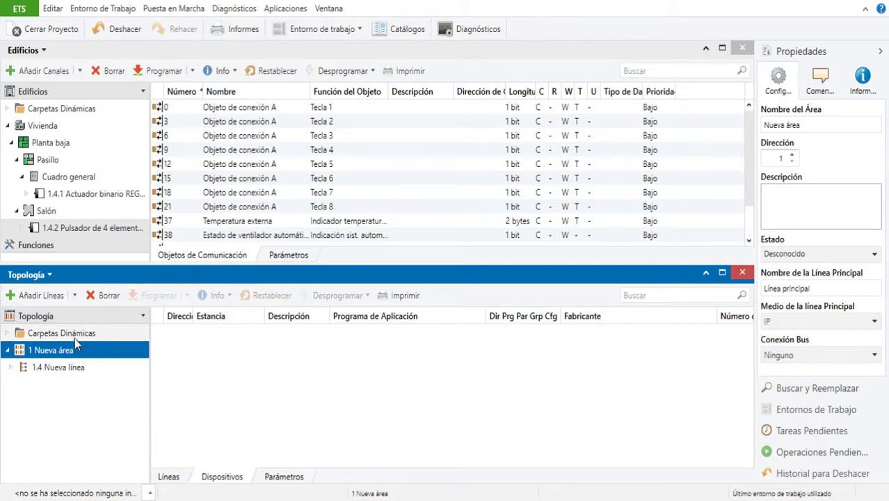
pyautogui.click(743, 273)
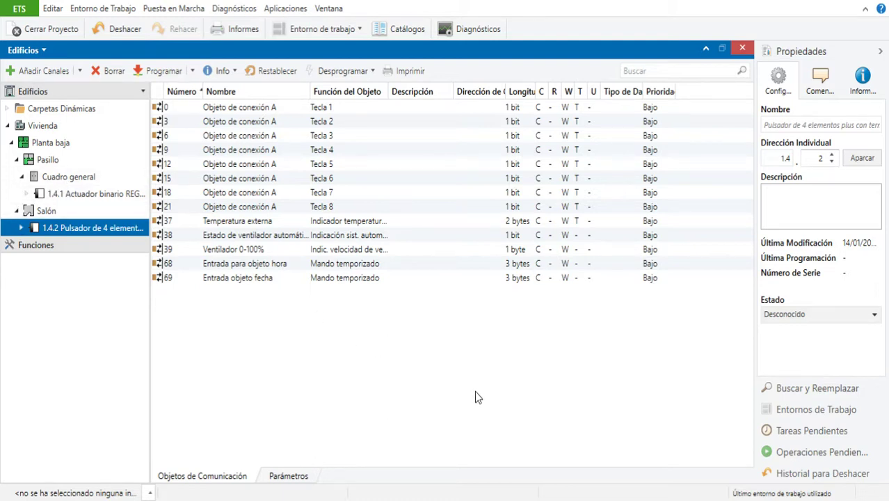
# - Set the device selection parameter of binary actuator 1.4.1 to Actuador binario de 4 canales
pyautogui.click(75, 197)
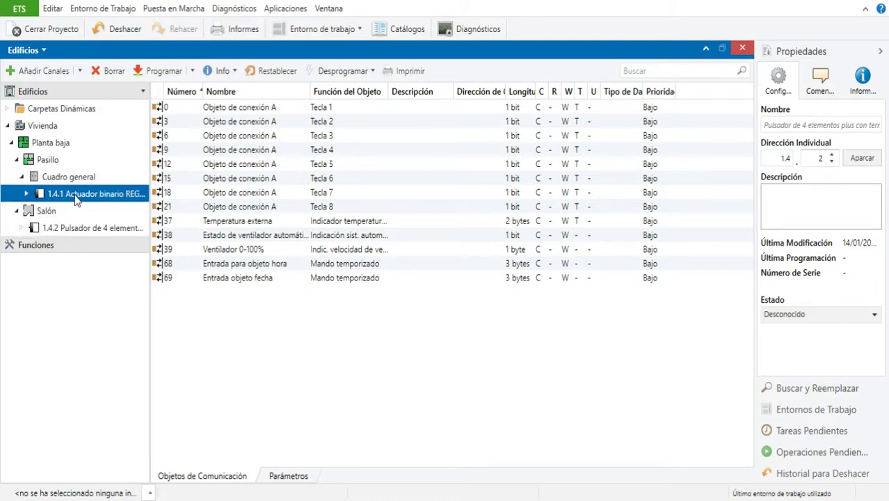
pyautogui.click(288, 478)
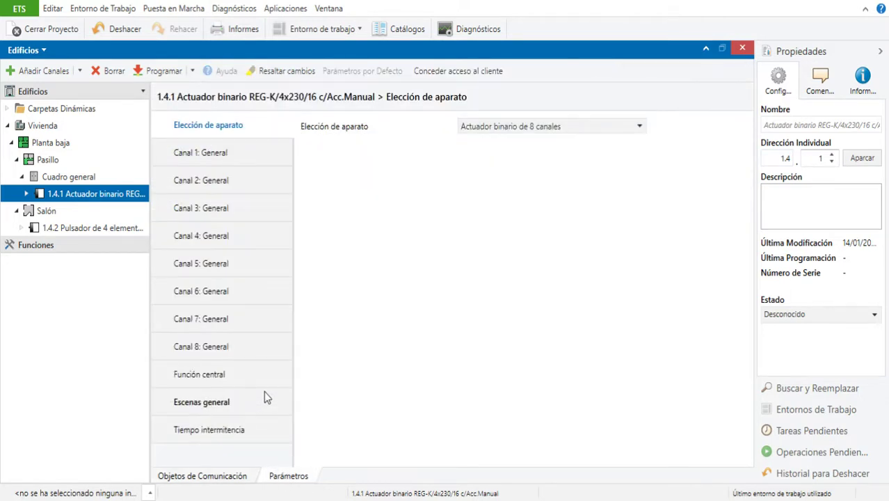
pyautogui.click(550, 133)
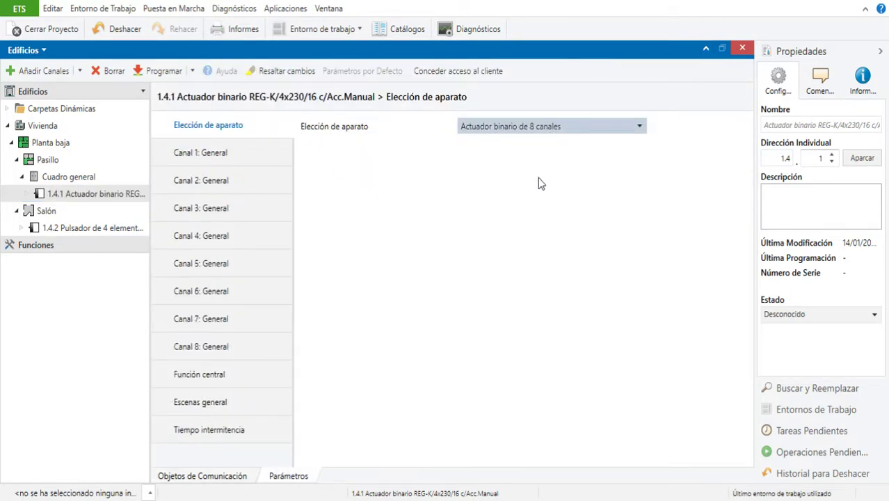
pyautogui.press('Up')
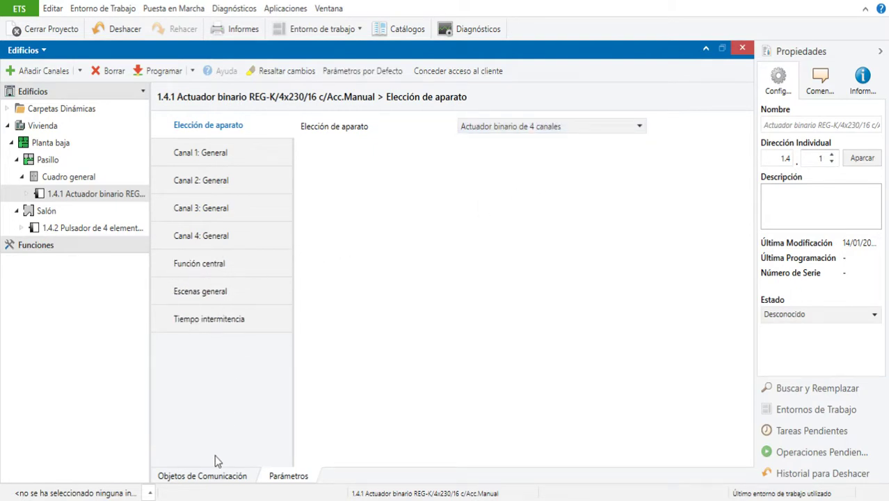
# - Set the status information of the actuator's channels 1 to 4 to "obj. Realim. activo"
pyautogui.click(212, 156)
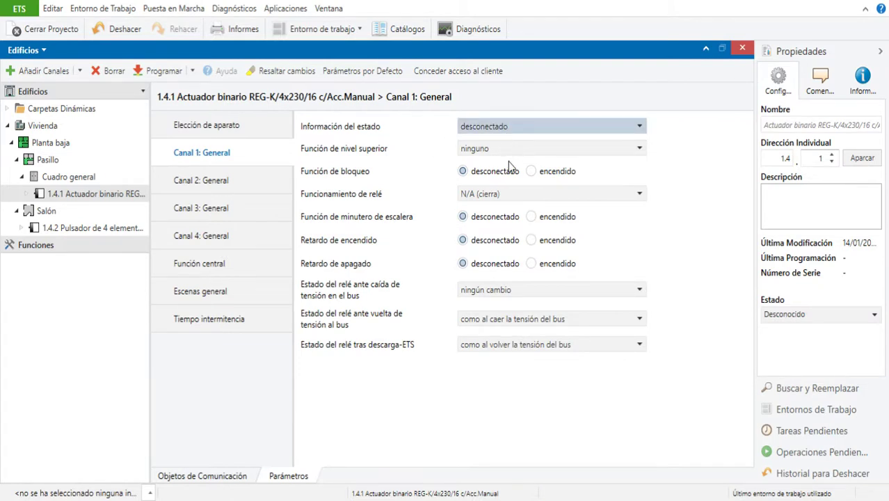
pyautogui.press('Down')
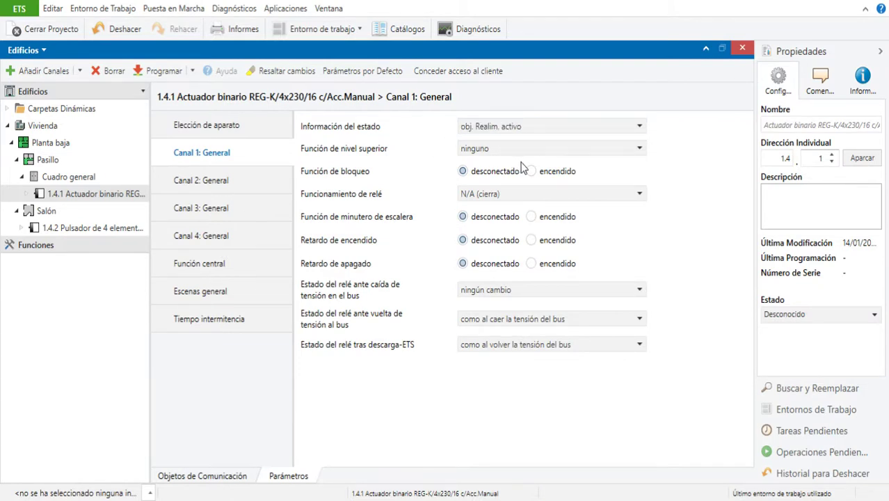
pyautogui.click(231, 180)
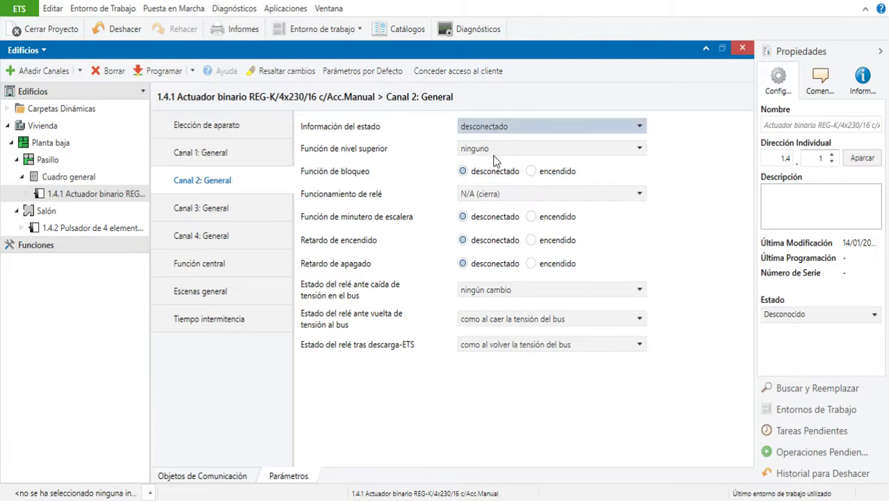
pyautogui.press('Down')
pyautogui.click(263, 201)
pyautogui.click(475, 133)
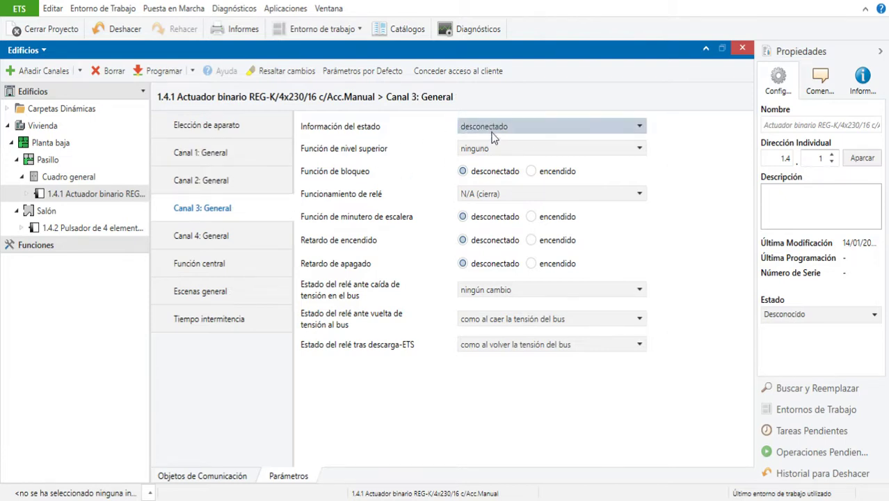
pyautogui.press('Down')
pyautogui.click(265, 235)
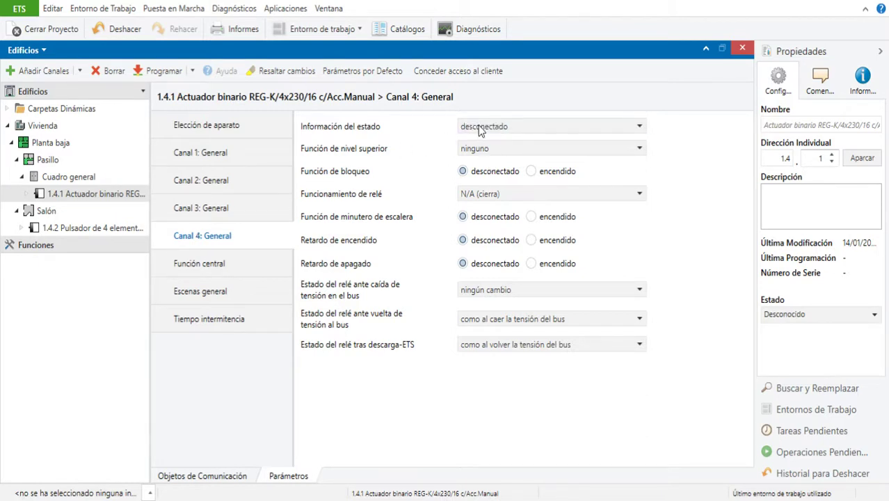
pyautogui.click(478, 126)
pyautogui.press('Down')
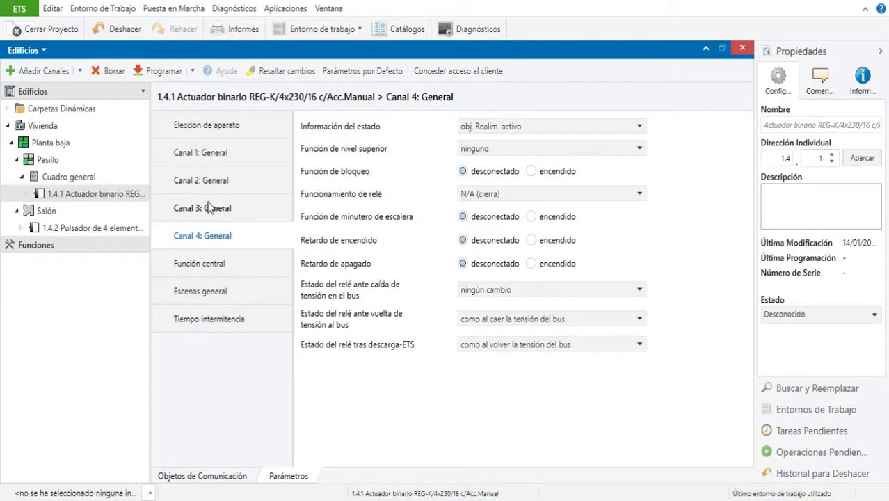
# - Examine the actuator's Canal 1 switching and feedback objects, and the Tecla 1 and Tecla 2 parameters of the Salón pushbutton
pyautogui.click(239, 477)
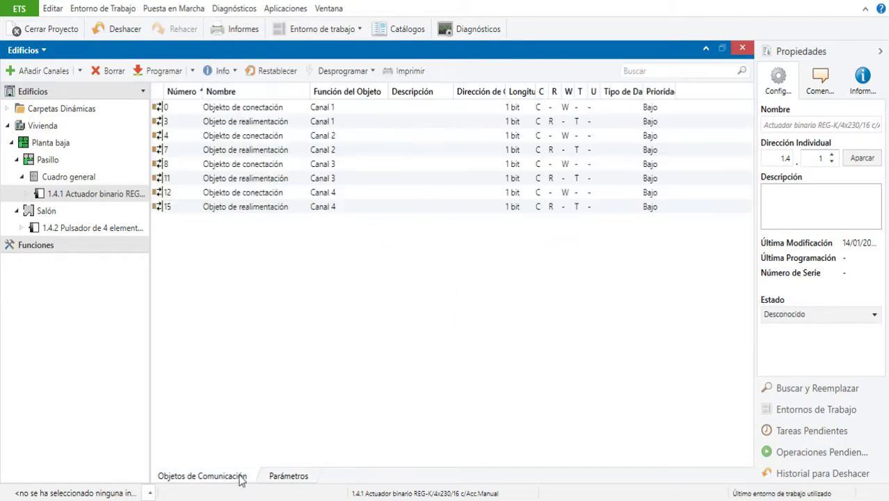
pyautogui.click(359, 112)
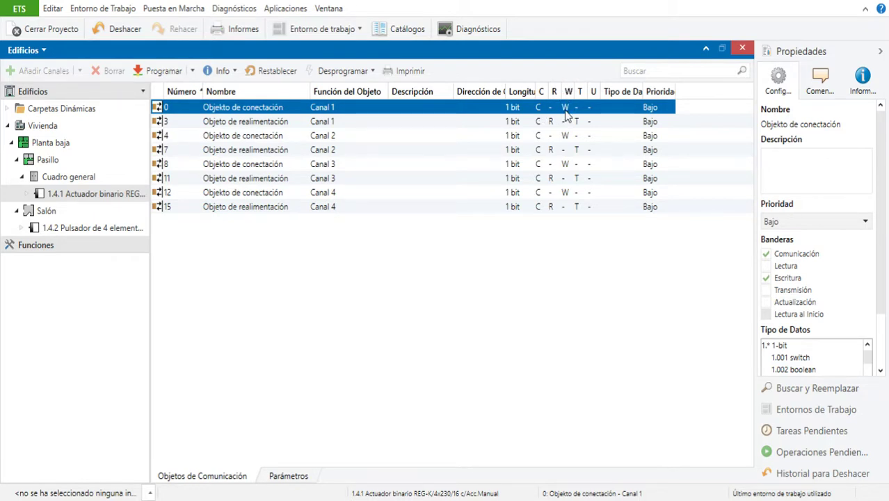
pyautogui.click(485, 123)
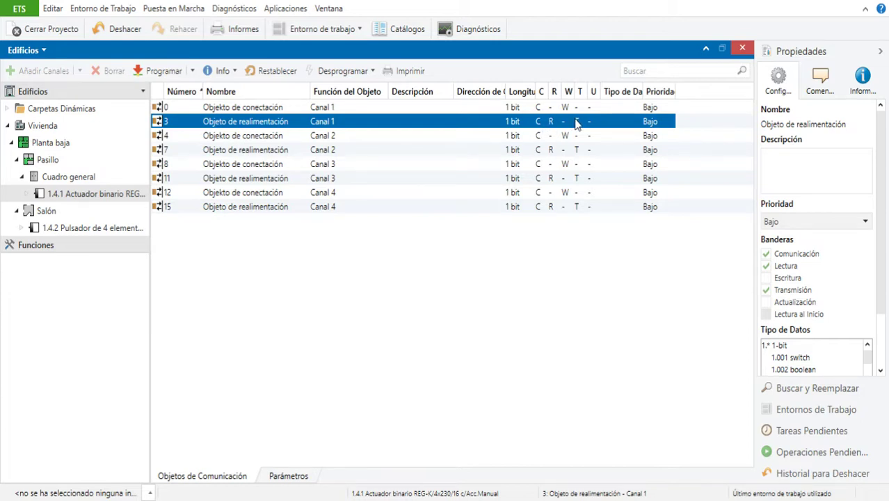
pyautogui.click(102, 234)
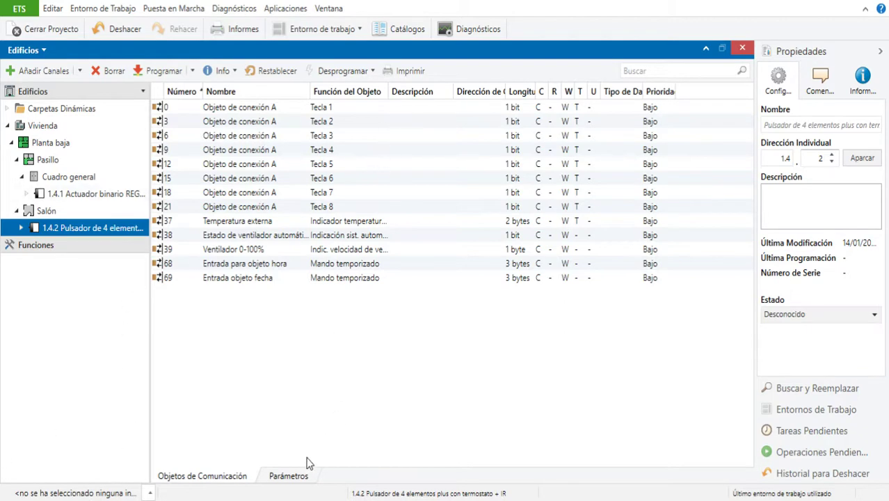
pyautogui.click(285, 476)
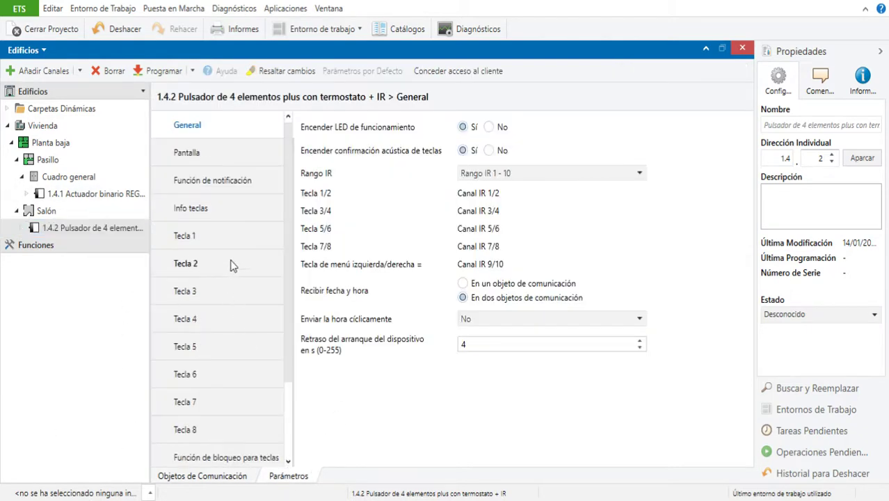
pyautogui.click(209, 237)
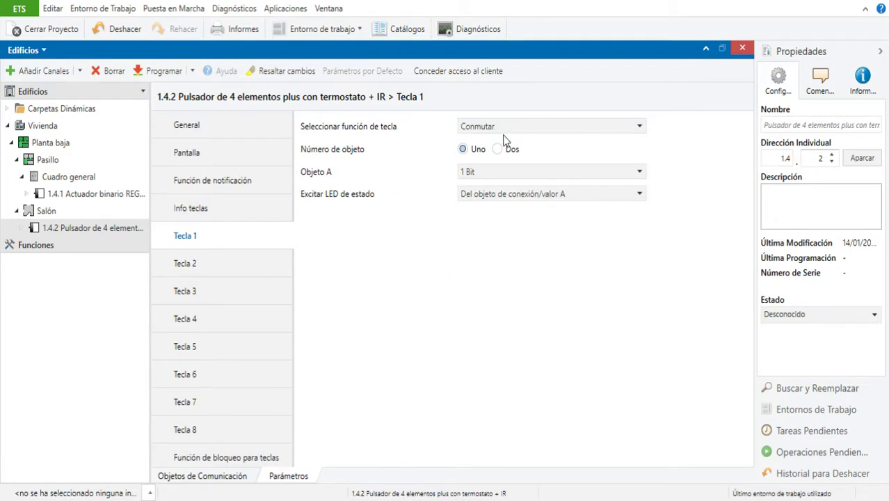
pyautogui.click(186, 265)
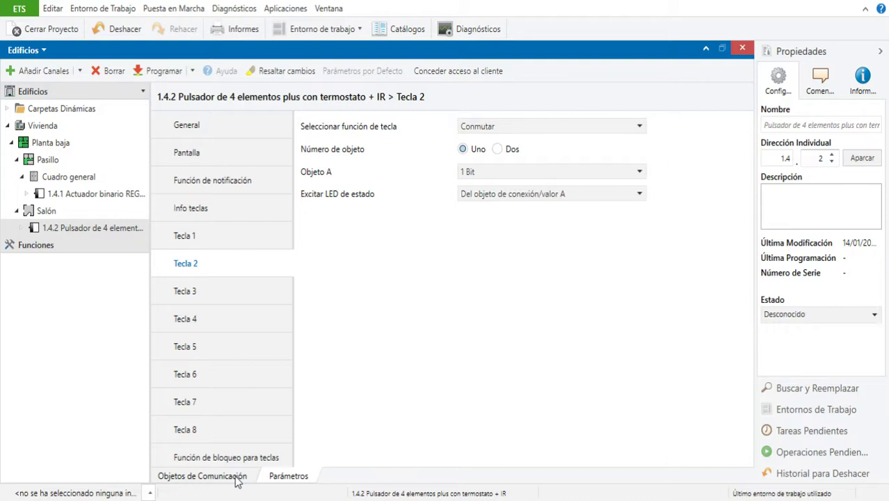
# - Show the pushbutton's communication objects with the group addresses, and add "ON/OFF canal 1" as address 1/1/1 under Iluminación's Control ON/OFF Luces
pyautogui.click(202, 476)
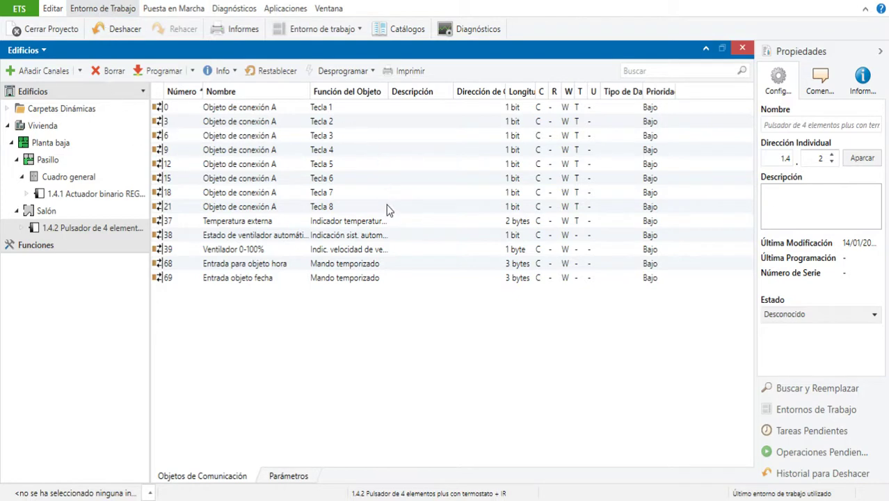
pyautogui.hotkey('ctrl', 'shift', 'g')
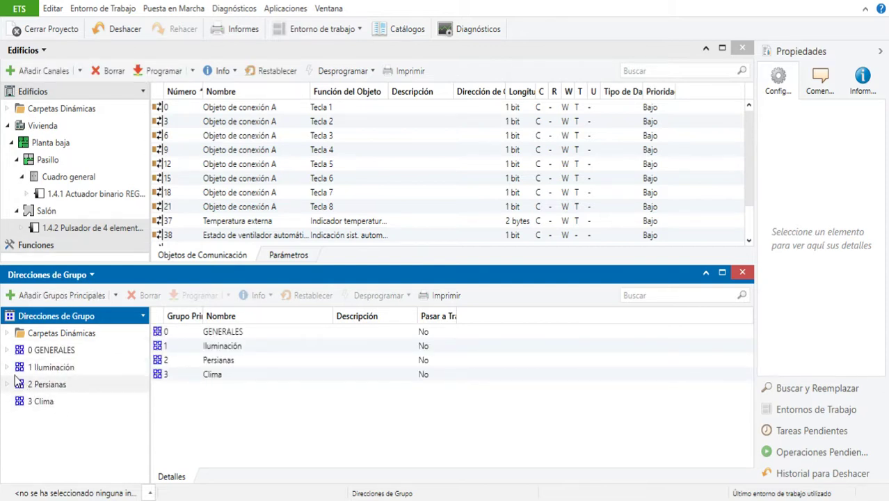
pyautogui.click(8, 368)
pyautogui.click(73, 401)
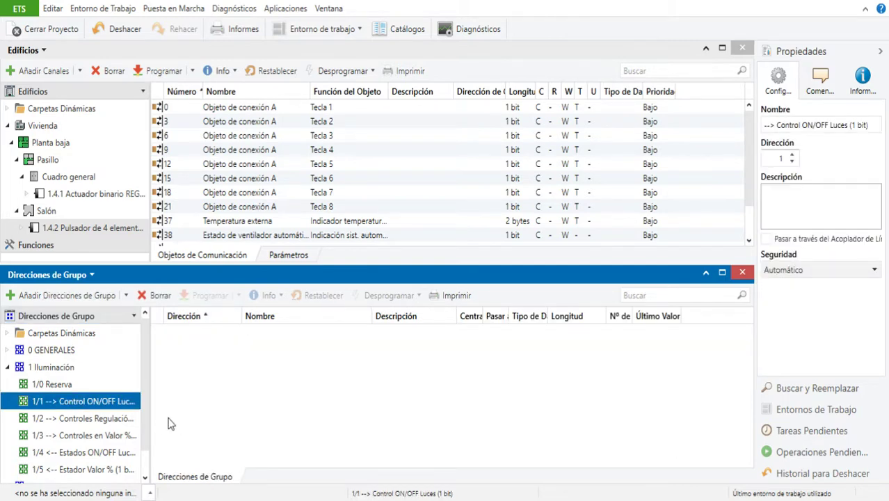
pyautogui.click(62, 295)
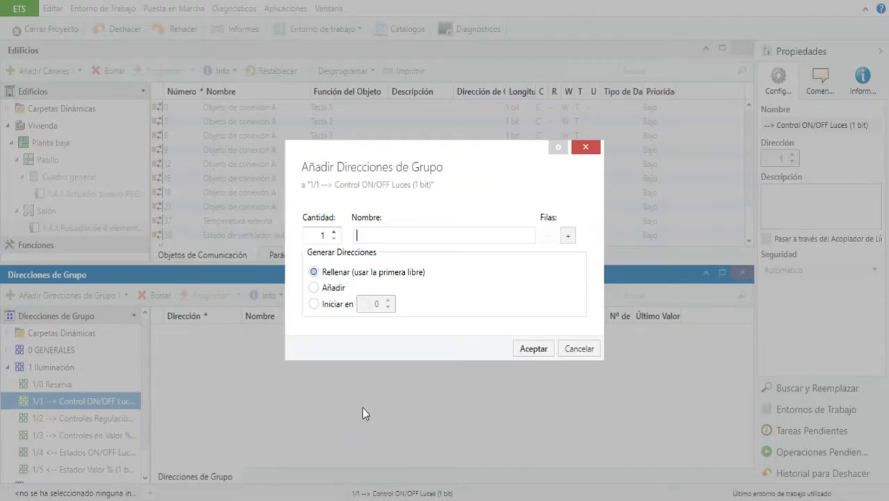
pyautogui.write('ON/OFF canal 1')
pyautogui.click(350, 306)
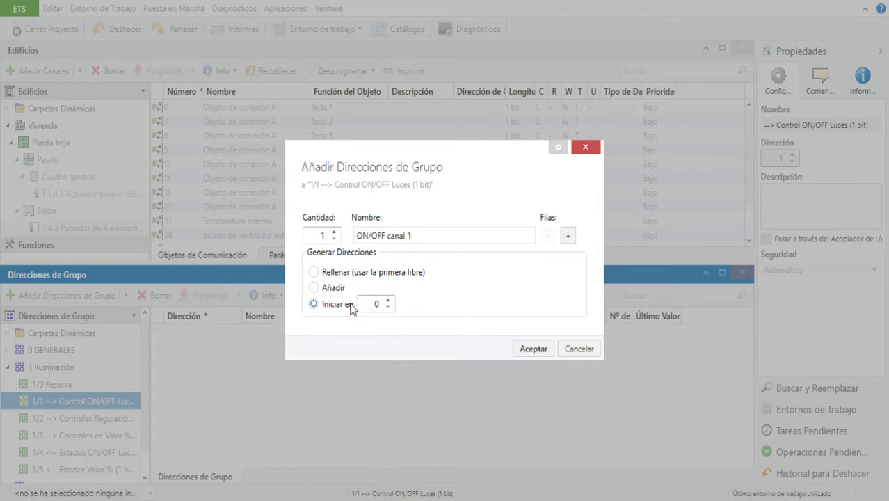
pyautogui.click(388, 300)
pyautogui.click(537, 349)
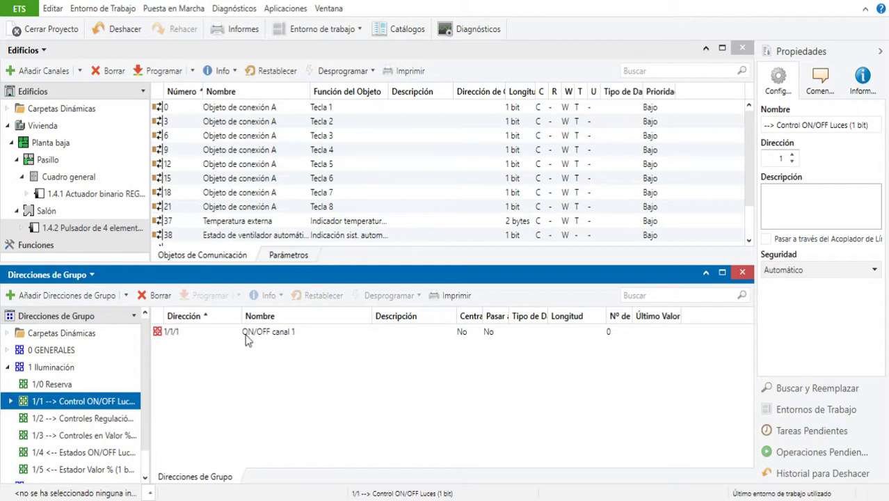
# - Link group address 1/1/1 to the pushbutton's Tecla 1 and Tecla 2 objects and the actuator's Canal 1 and Canal 2 switching objects
pyautogui.moveTo(193, 334); pyautogui.dragTo(424, 107)
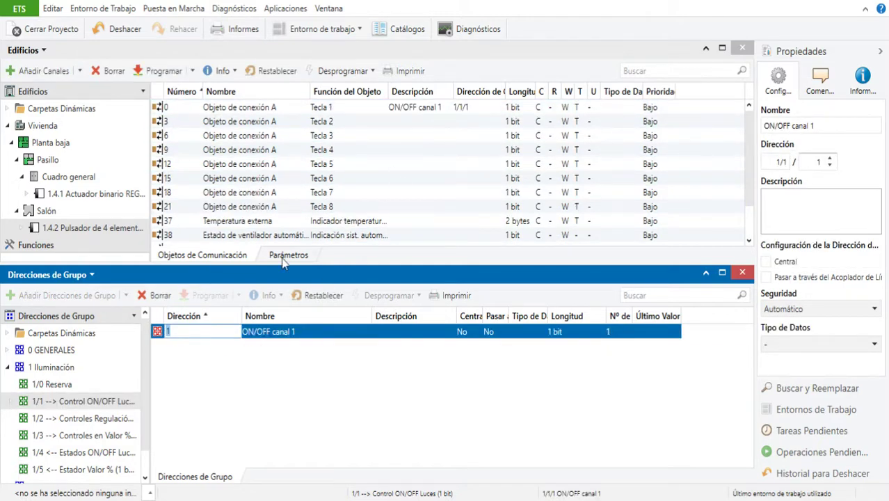
pyautogui.moveTo(269, 338); pyautogui.dragTo(465, 117)
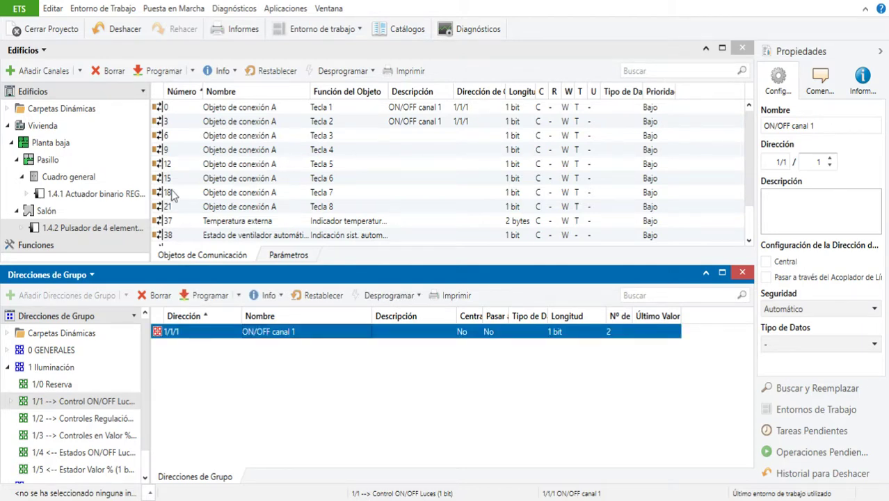
pyautogui.click(90, 194)
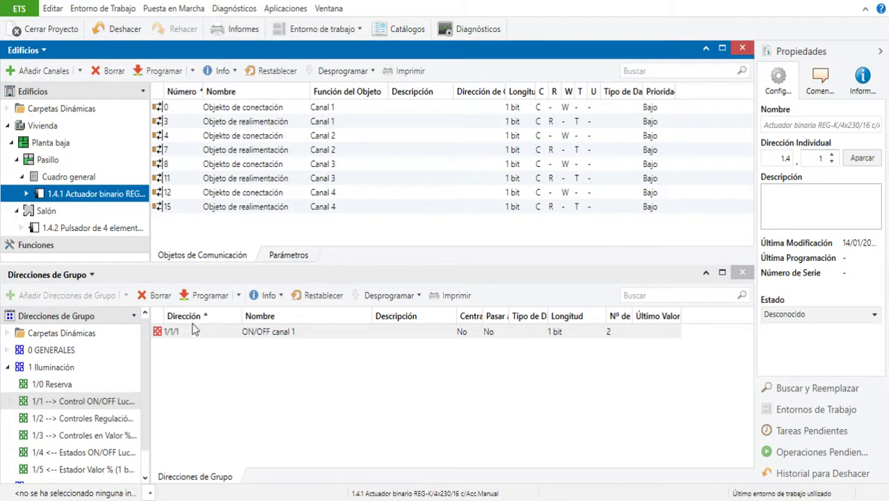
pyautogui.moveTo(193, 334); pyautogui.dragTo(381, 111)
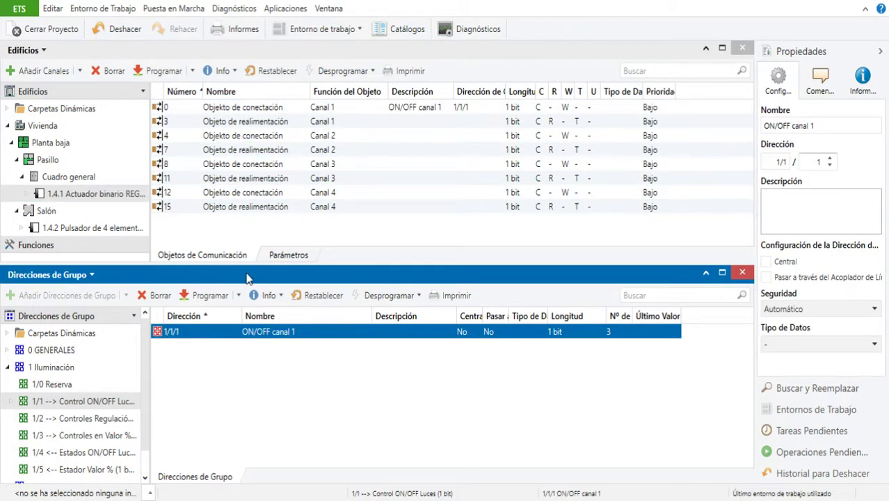
pyautogui.moveTo(193, 336); pyautogui.dragTo(432, 132)
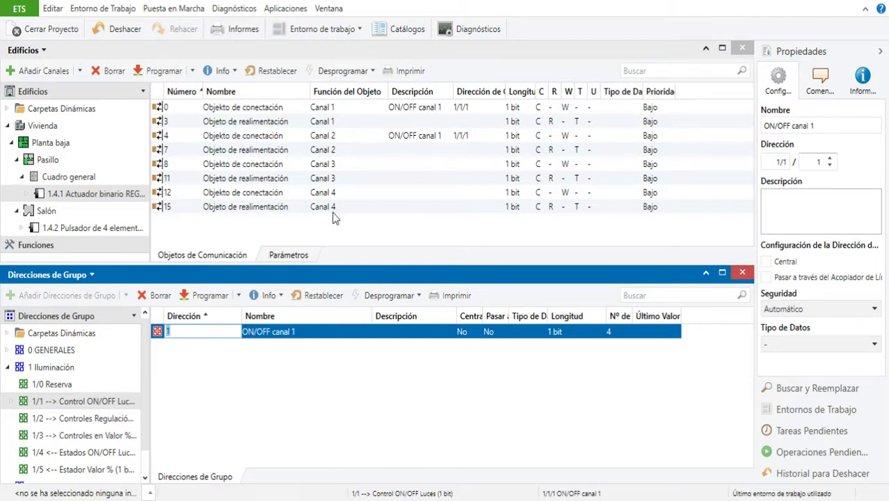
# - Add group addresses "Estado Canal 1" and "Estado Canal 2" under Iluminación's Estados ON/OFF Luces, numbering them from 1
pyautogui.click(50, 453)
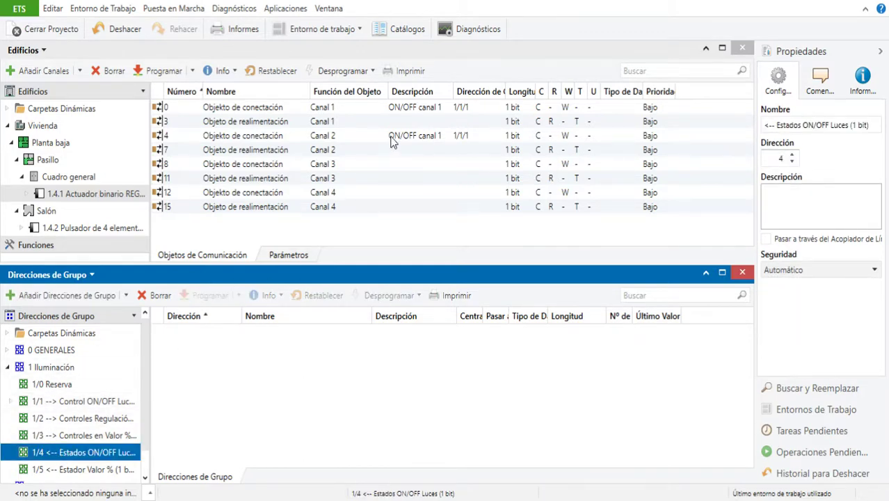
pyautogui.click(426, 122)
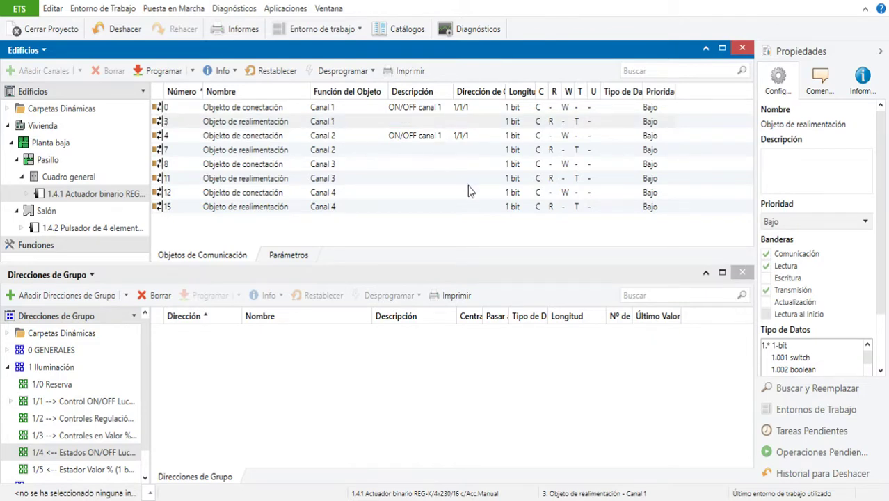
pyautogui.click(66, 453)
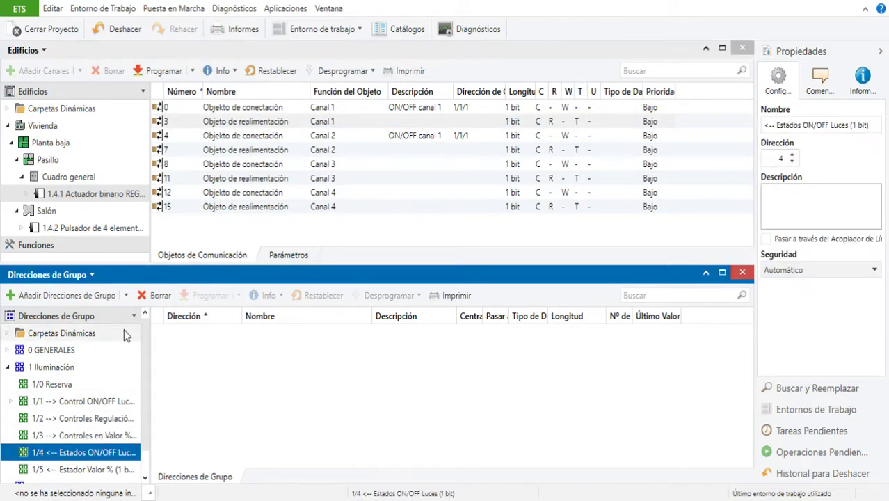
pyautogui.click(91, 299)
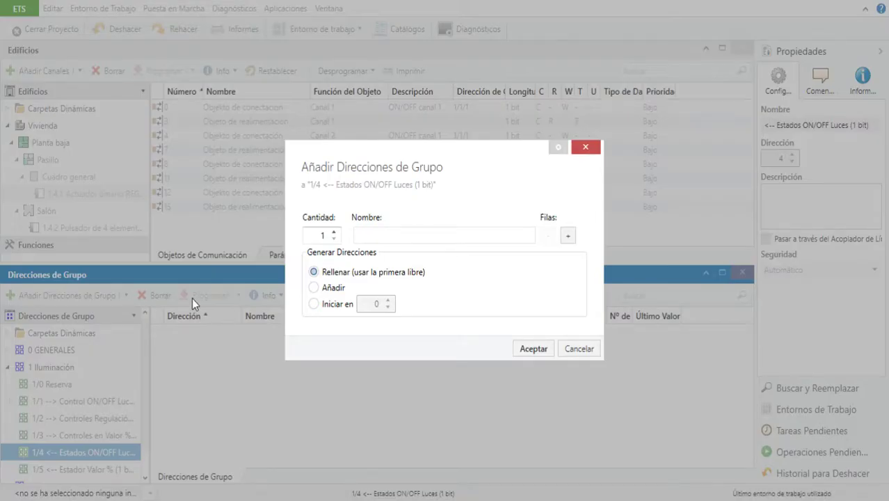
pyautogui.write('Estado Canal')
pyautogui.click(569, 233)
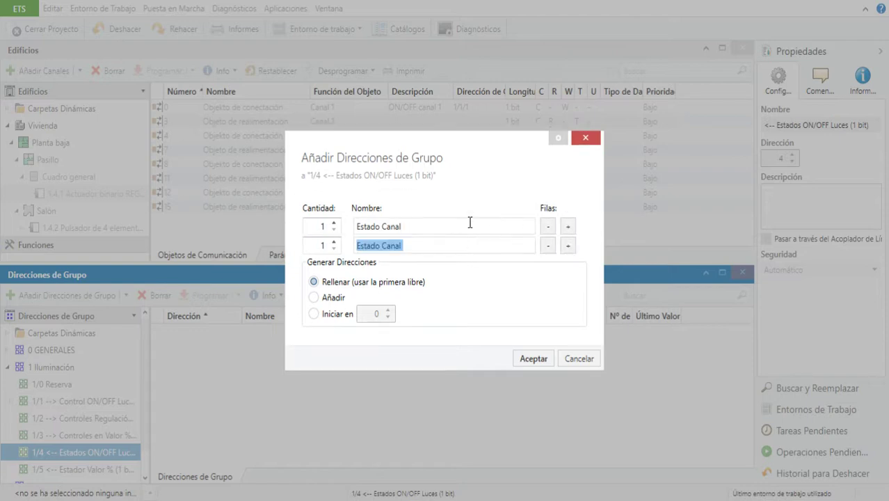
pyautogui.click(470, 223)
pyautogui.write('1')
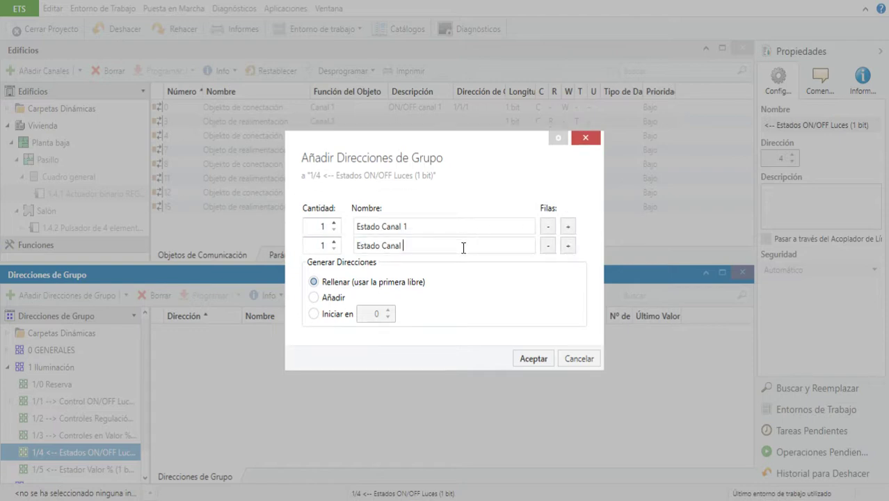
pyautogui.click(463, 247)
pyautogui.write('2')
pyautogui.click(339, 315)
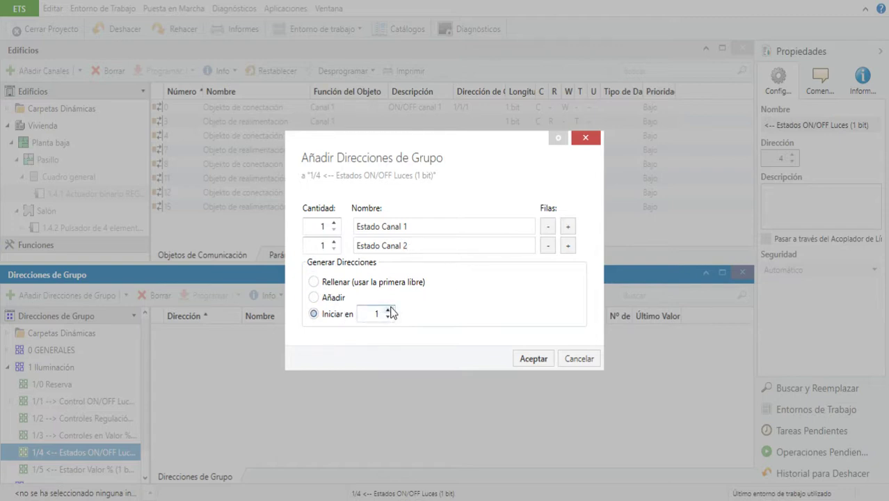
pyautogui.click(529, 359)
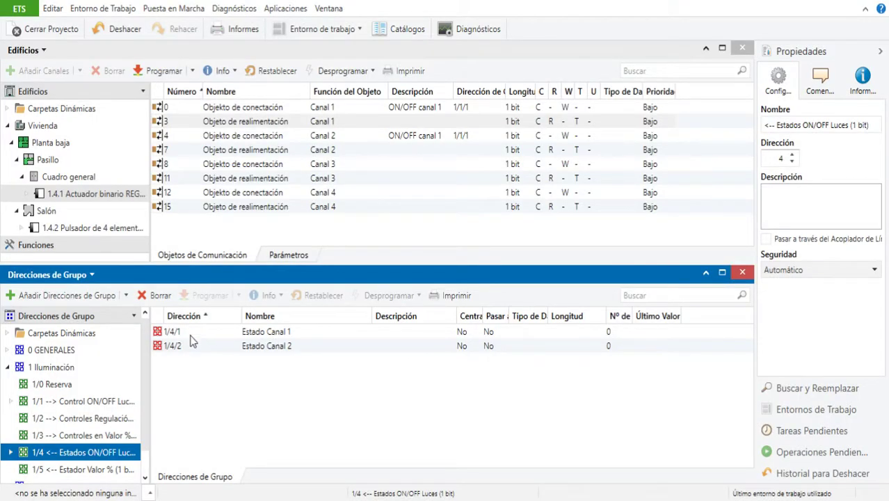
# - Link group address 1/4/1 to the actuator's Canal 1 feedback object and 1/4/2 to its Canal 2 feedback object
pyautogui.moveTo(191, 335); pyautogui.dragTo(452, 124)
pyautogui.click(210, 350)
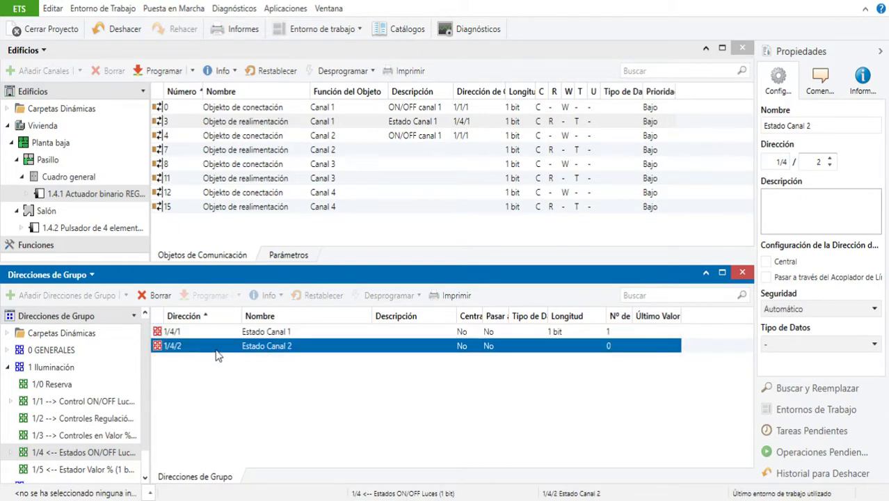
pyautogui.moveTo(218, 355); pyautogui.dragTo(432, 158)
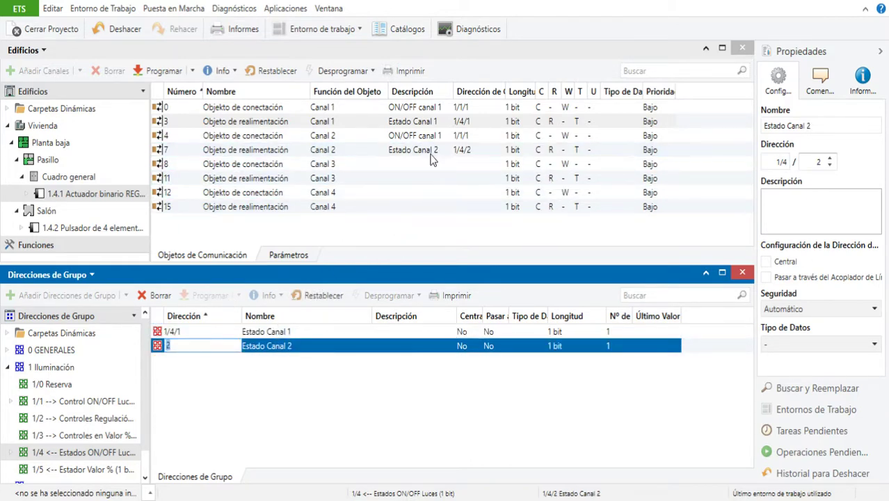
# - Review the group addresses linked to the pushbutton's keys and to the actuator's Canal 1 and Canal 2 switching and feedback objects
pyautogui.click(90, 230)
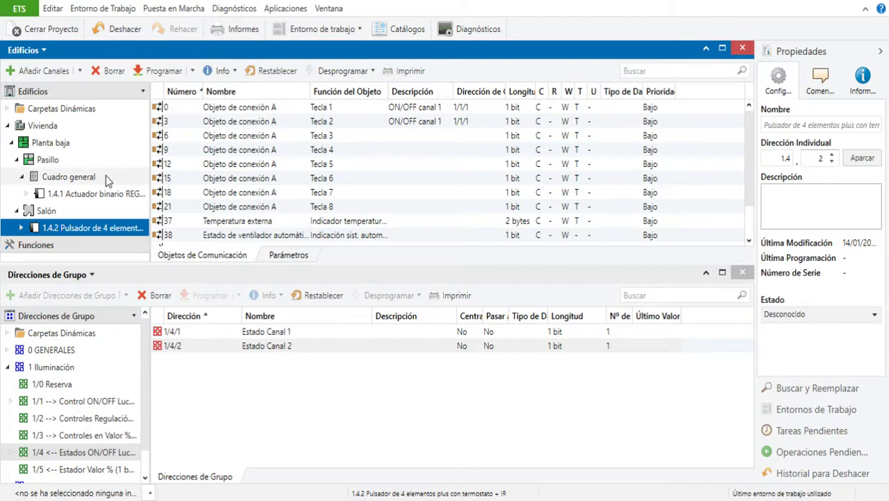
pyautogui.click(102, 194)
pyautogui.click(344, 109)
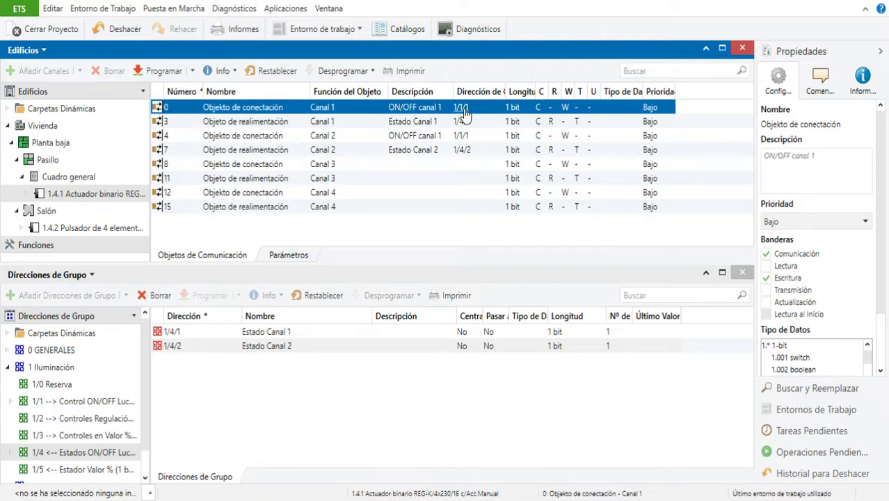
pyautogui.click(321, 137)
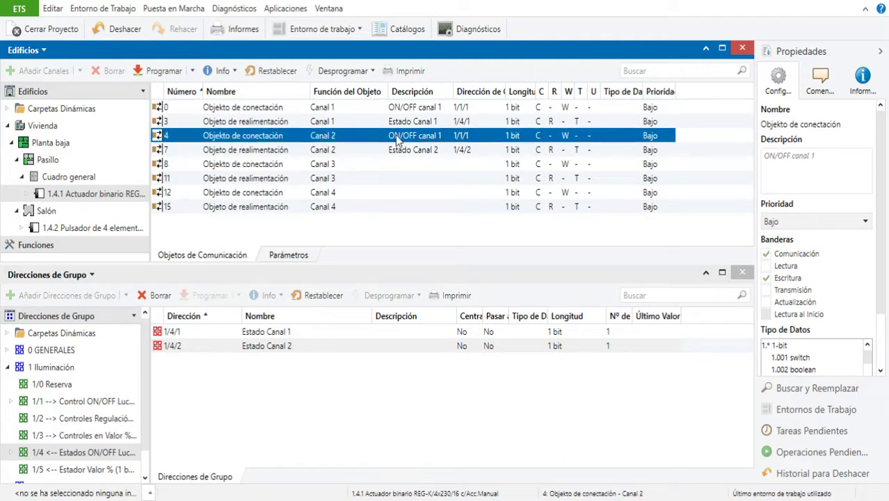
pyautogui.click(463, 123)
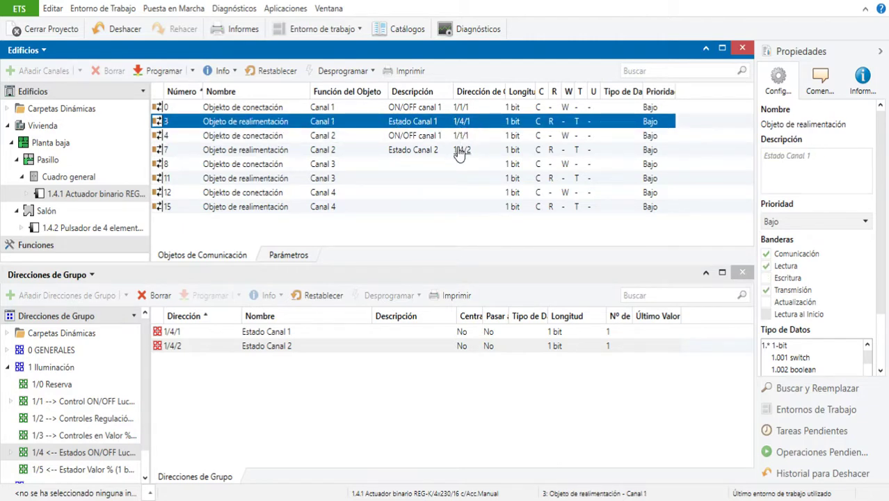
pyautogui.click(459, 153)
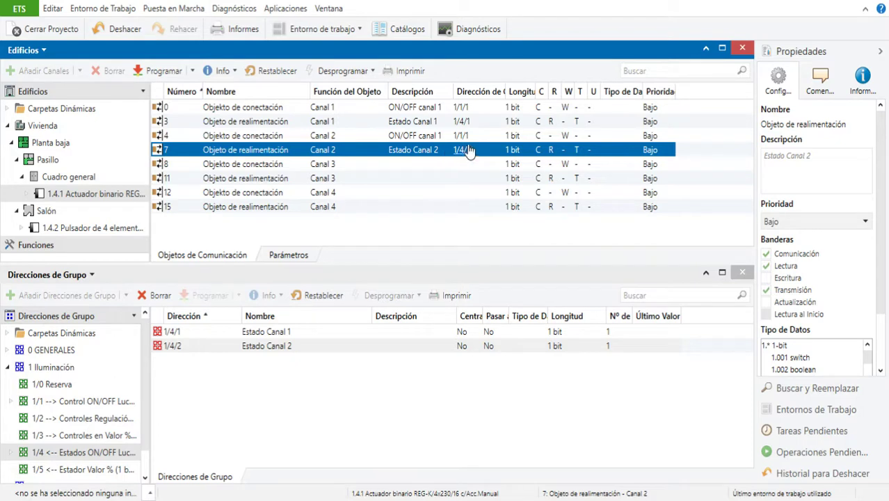
# - Link both status addresses, 1/4/1 and 1/4/2, to the Tecla 1 object of the Salón pushbutton
pyautogui.click(112, 229)
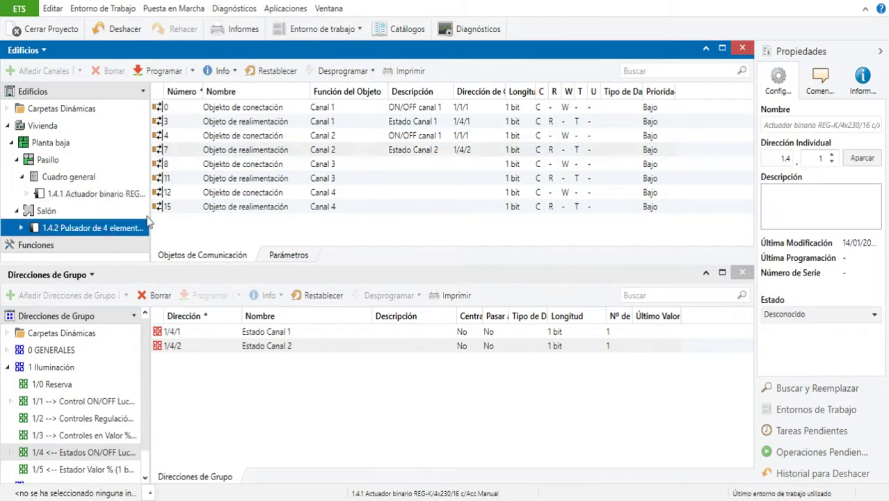
pyautogui.click(481, 110)
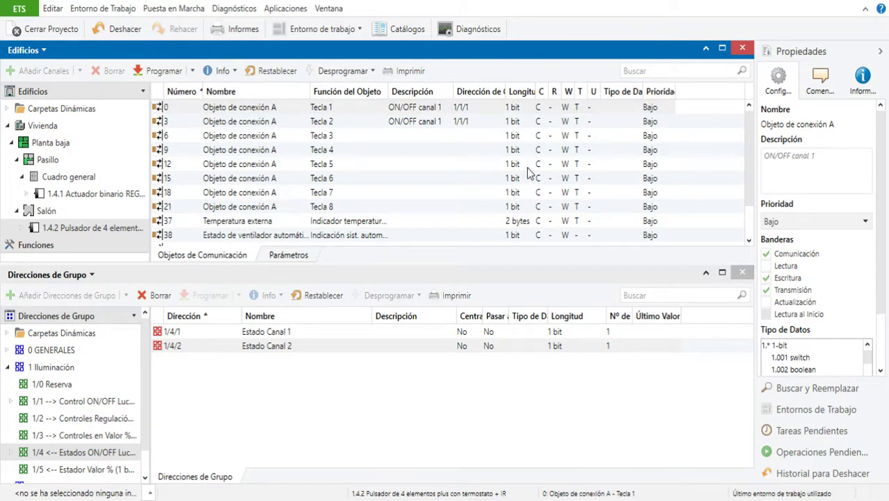
pyautogui.click(204, 333)
pyautogui.keyDown('ctrl'); pyautogui.click(203, 346); pyautogui.keyUp('ctrl')
pyautogui.moveTo(201, 336); pyautogui.dragTo(563, 85)
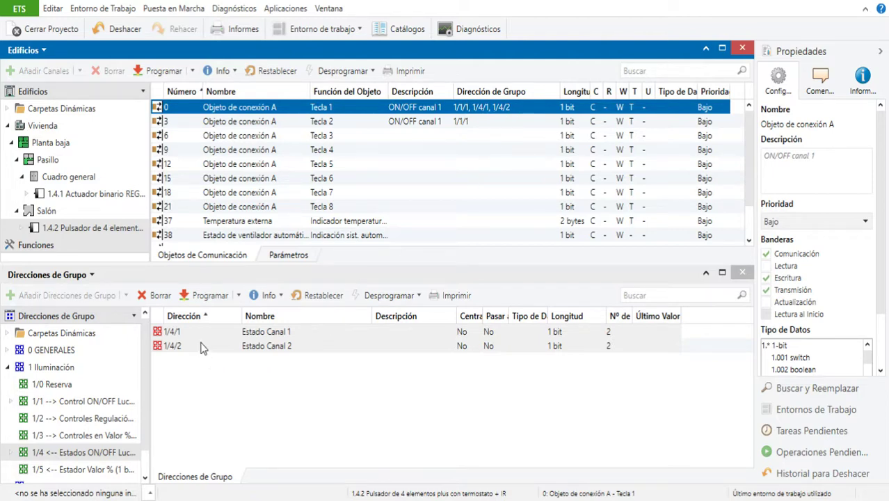
# - Link status addresses 1/4/1 and 1/4/2 to the pushbutton's Tecla 2 object as well
pyautogui.click(335, 124)
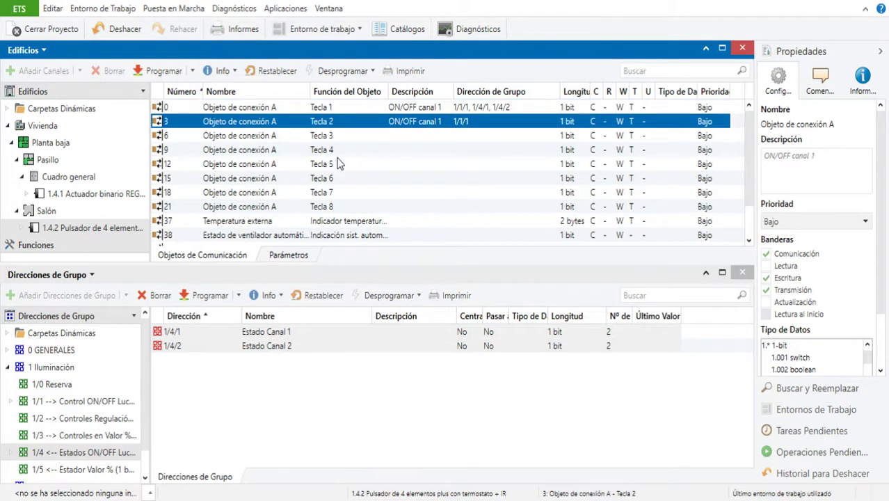
pyautogui.click(213, 332)
pyautogui.keyDown('shift'); pyautogui.click(220, 342); pyautogui.keyUp('shift')
pyautogui.moveTo(342, 249); pyautogui.dragTo(496, 122)
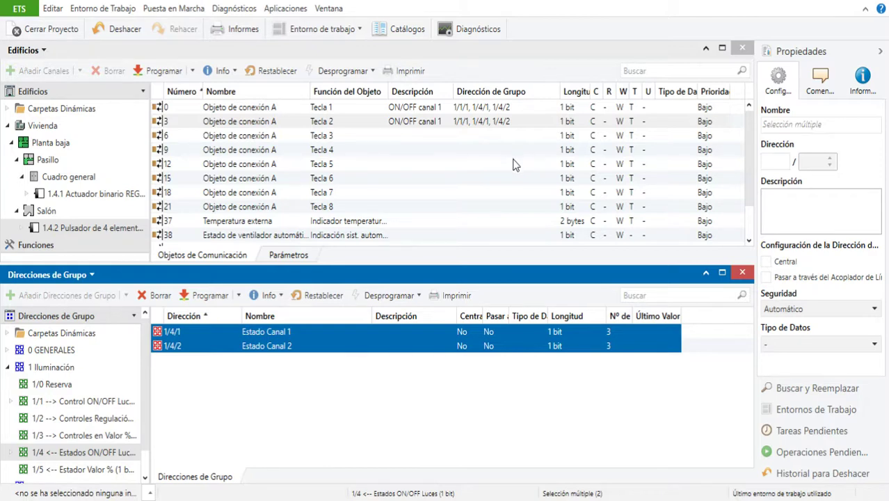
# - Examine the pushbutton's Tecla 1 parameters, including its status LED source, and return to the communication objects
pyautogui.click(724, 275)
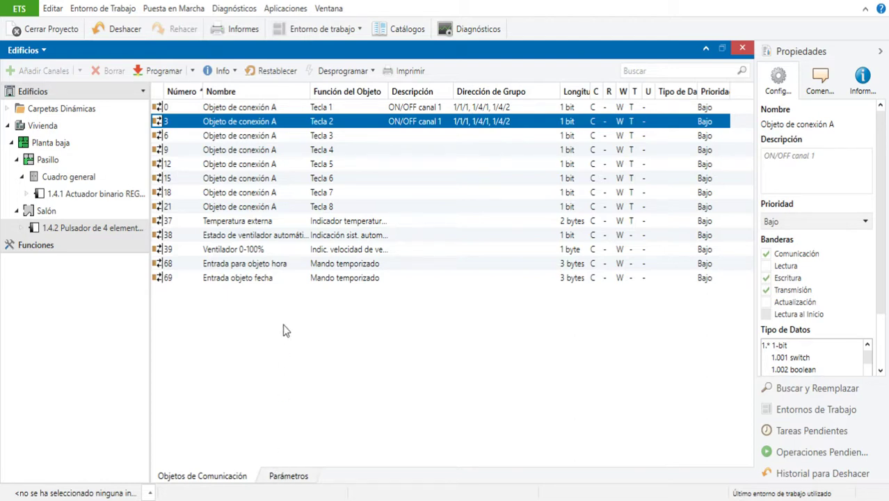
pyautogui.click(289, 476)
pyautogui.click(235, 232)
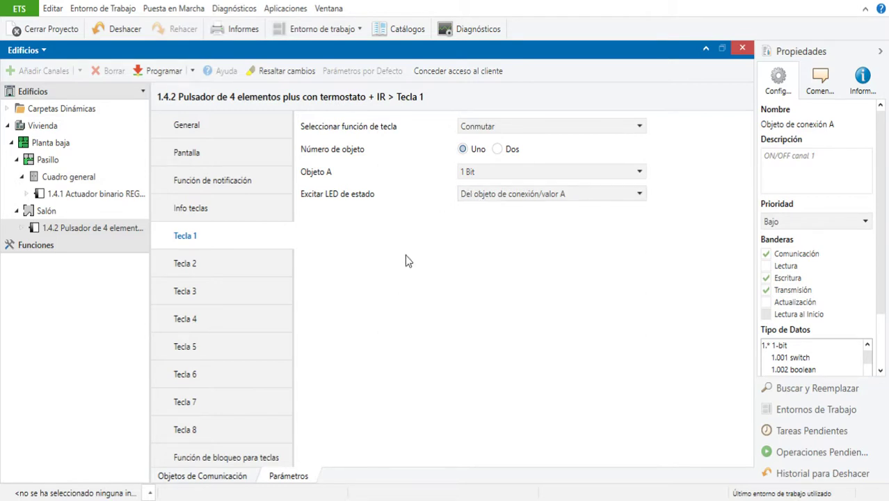
pyautogui.click(232, 478)
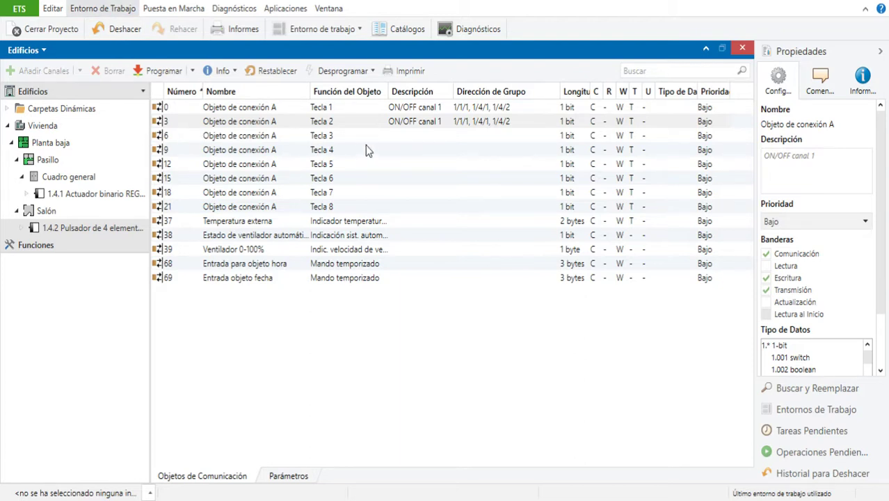
# - Show the group addresses alongside the buildings view again and unlink every group address from the pushbutton's Tecla 2 object
pyautogui.hotkey('ctrl', 'shift', 'g')
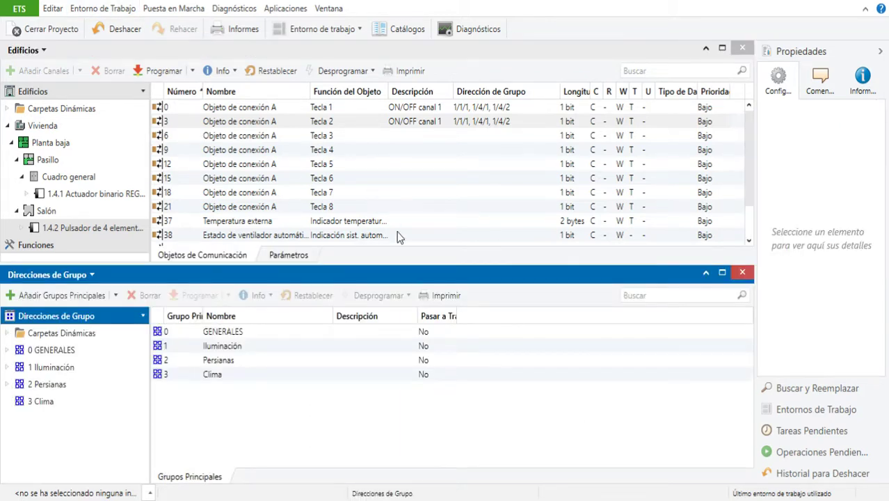
pyautogui.click(463, 122)
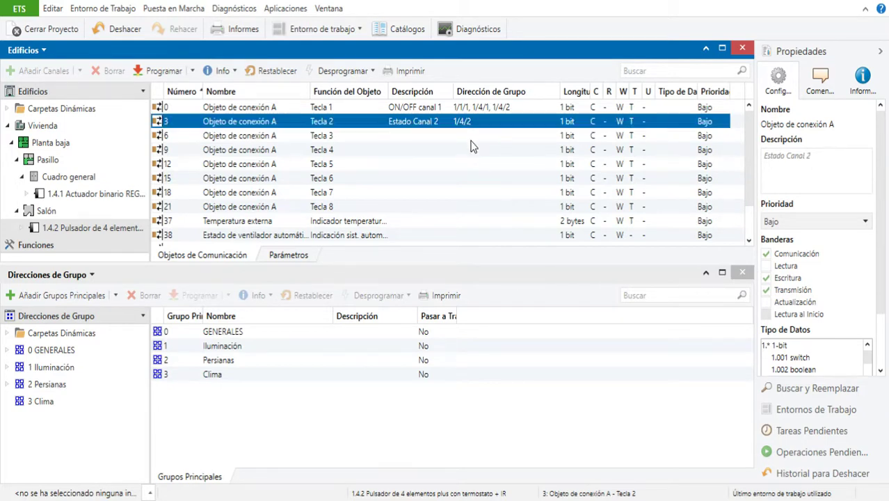
pyautogui.hotkey('ctrl', 'z')
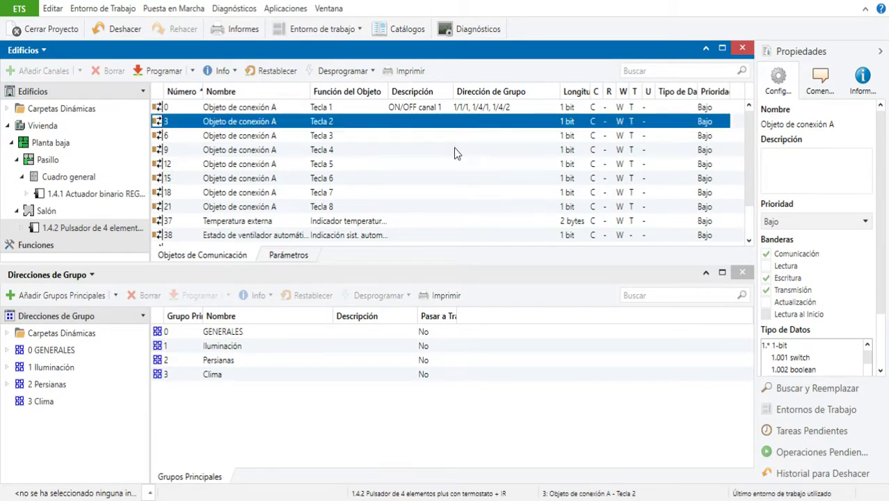
# - Add a group address named "ON/OFF canal 1" as 1/1/2 under Iluminación's Control ON/OFF Luces
pyautogui.click(70, 368)
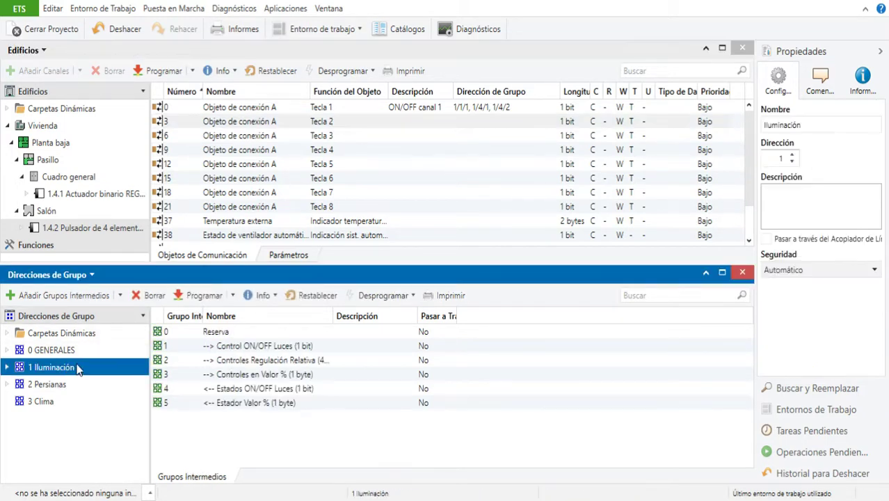
pyautogui.click(7, 368)
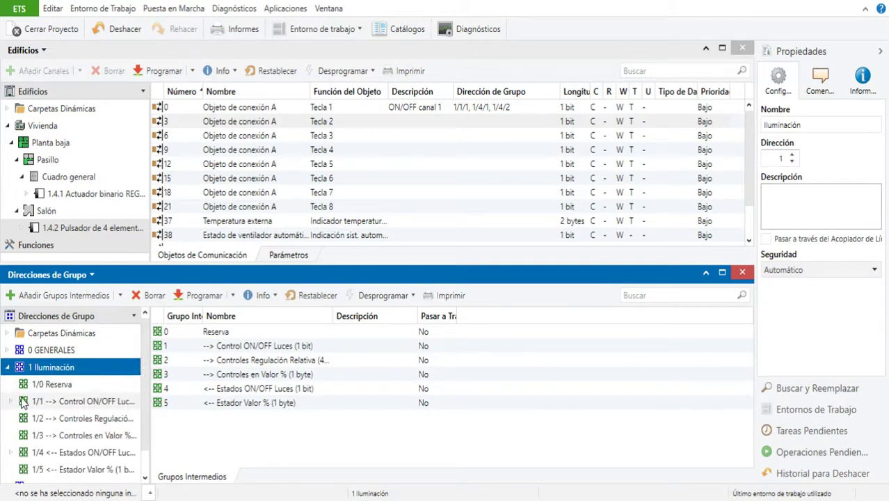
pyautogui.click(72, 401)
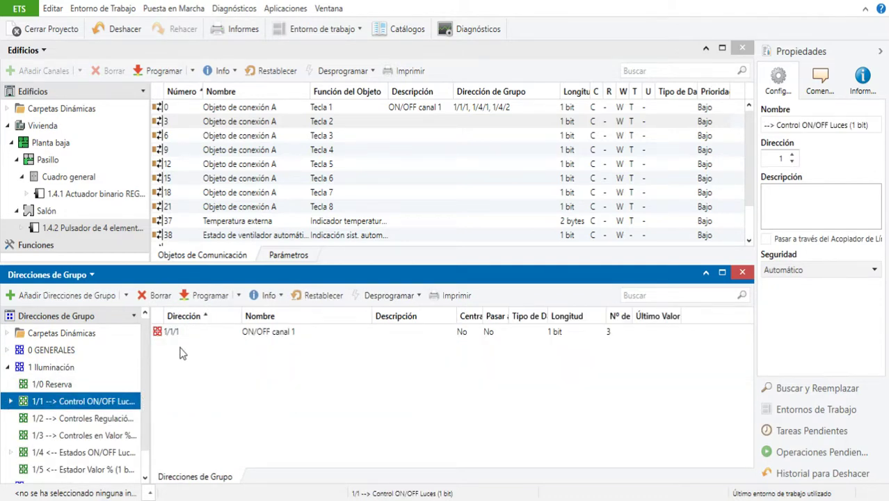
pyautogui.click(62, 296)
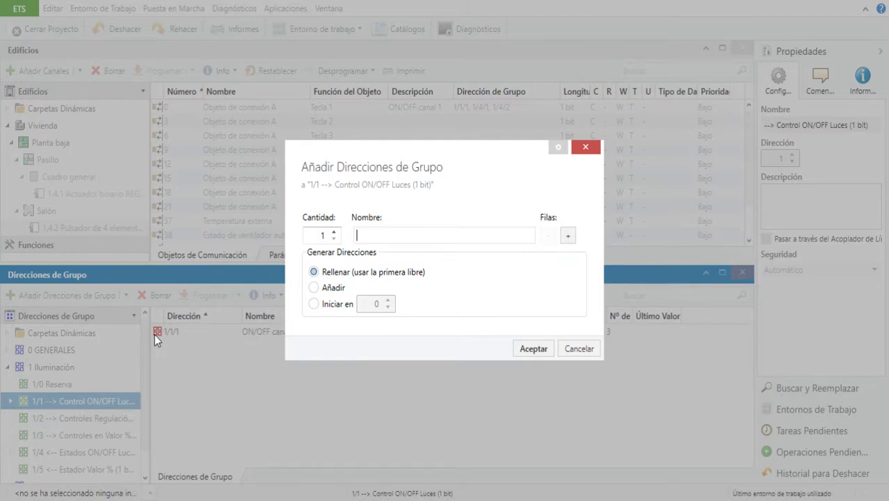
pyautogui.write('ON/OFF canal 1')
pyautogui.click(313, 303)
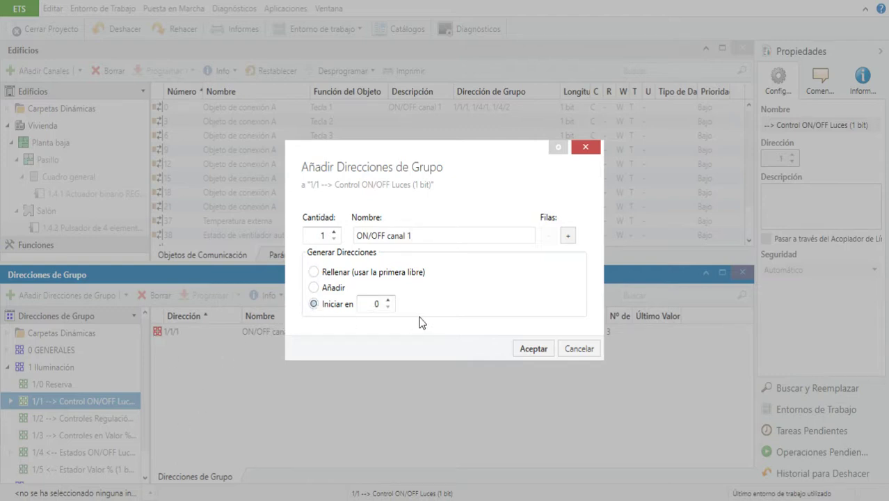
pyautogui.click(387, 300)
pyautogui.click(386, 300)
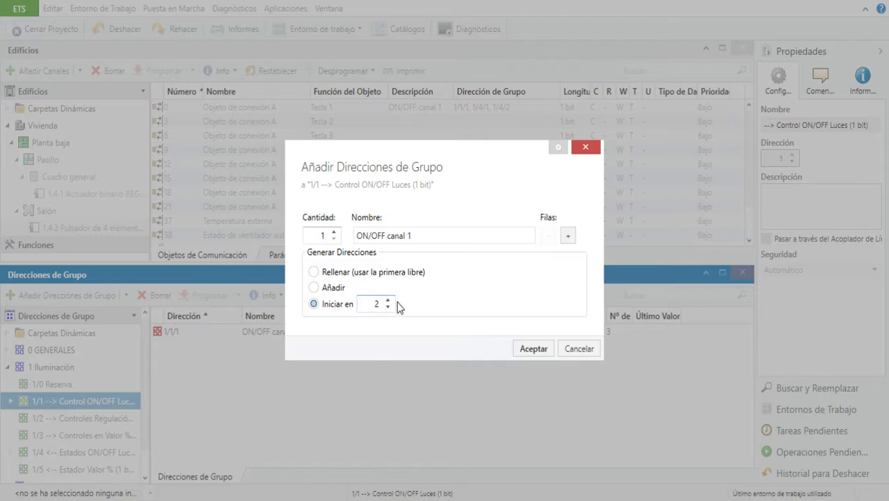
pyautogui.click(519, 349)
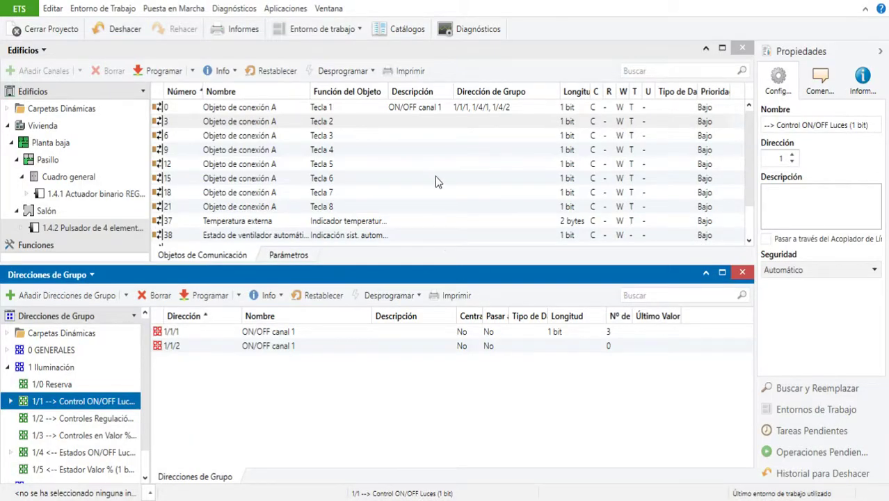
# - Link group address 1/1/2 to the pushbutton's Tecla 2 object
pyautogui.click(200, 353)
pyautogui.click(200, 356)
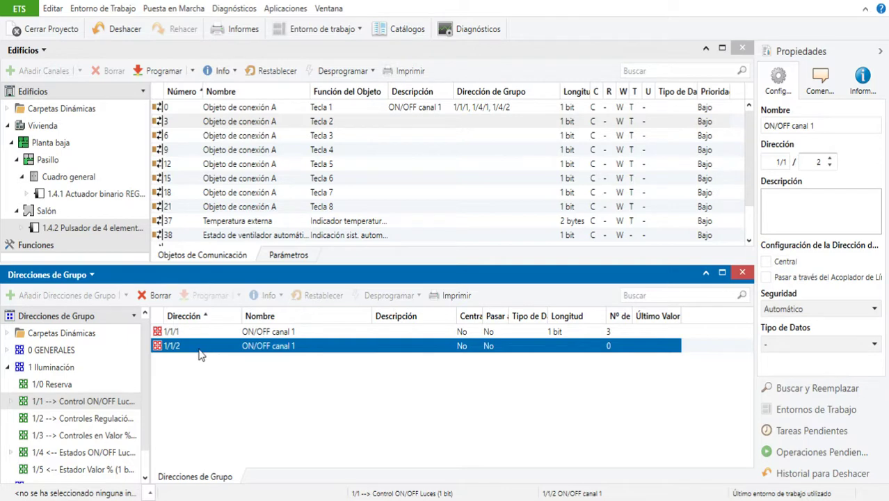
pyautogui.moveTo(331, 346); pyautogui.dragTo(444, 122)
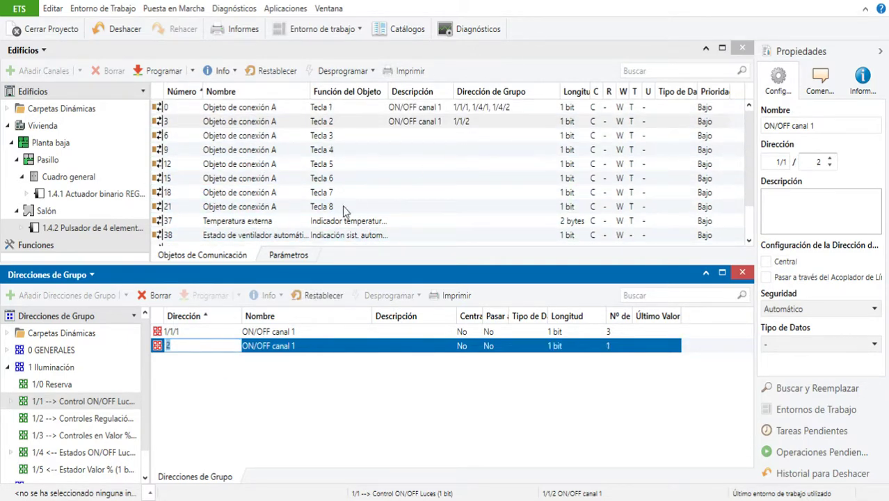
# - Link group address 1/1/2 to the binary actuator's switching objects for Canal 1 and Canal 2
pyautogui.click(413, 119)
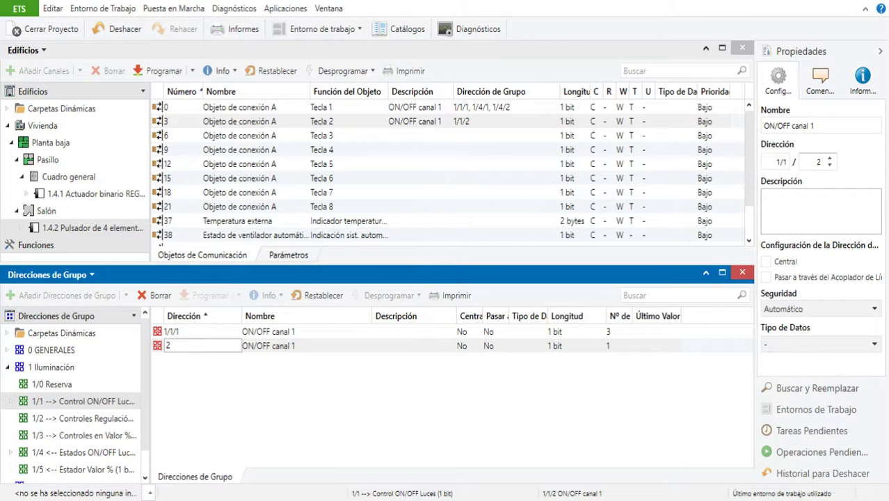
pyautogui.click(105, 195)
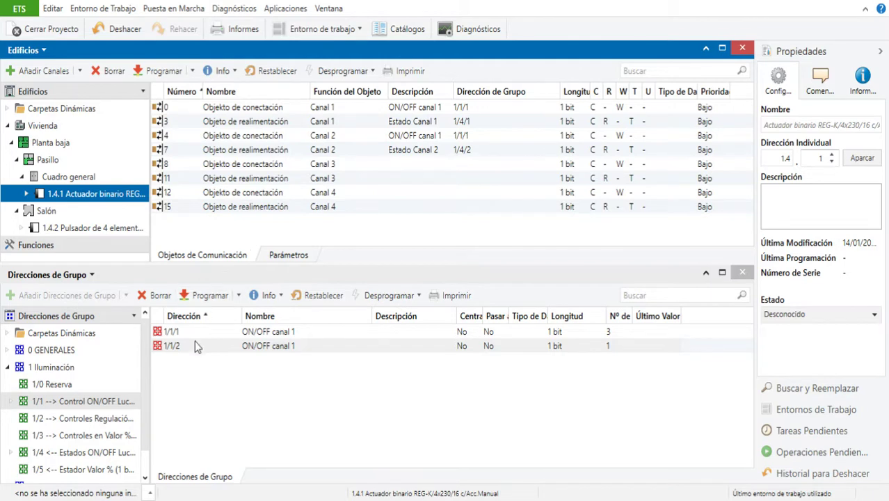
pyautogui.click(195, 345)
pyautogui.moveTo(196, 350); pyautogui.dragTo(476, 104)
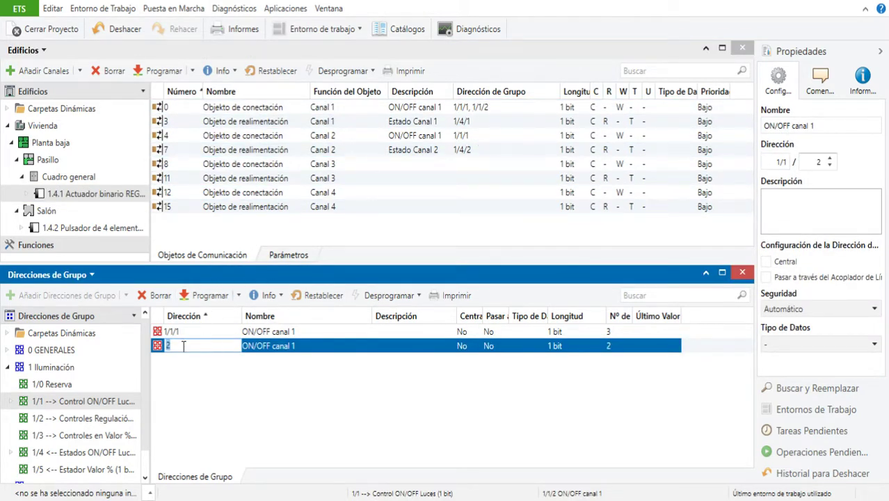
pyautogui.click(259, 348)
pyautogui.moveTo(259, 348); pyautogui.dragTo(483, 137)
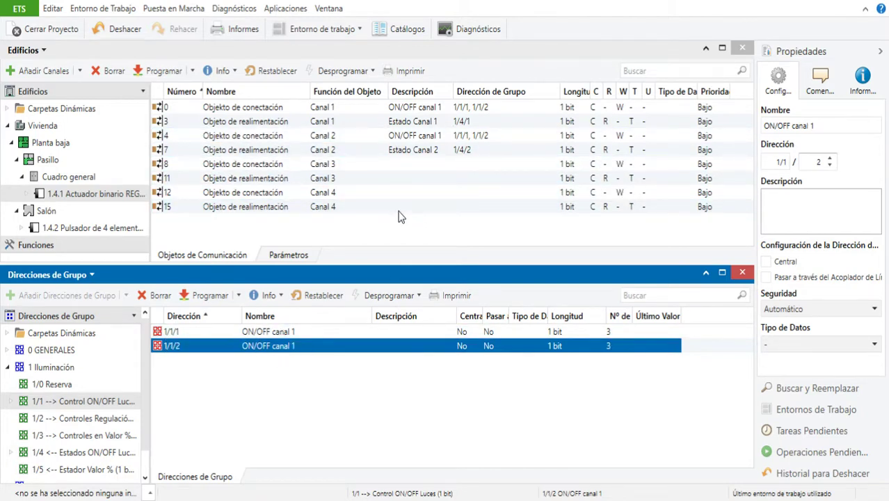
# - Link the status group addresses 1/4/1 and 1/4/2 to the pushbutton's Tecla 2 object
pyautogui.click(97, 230)
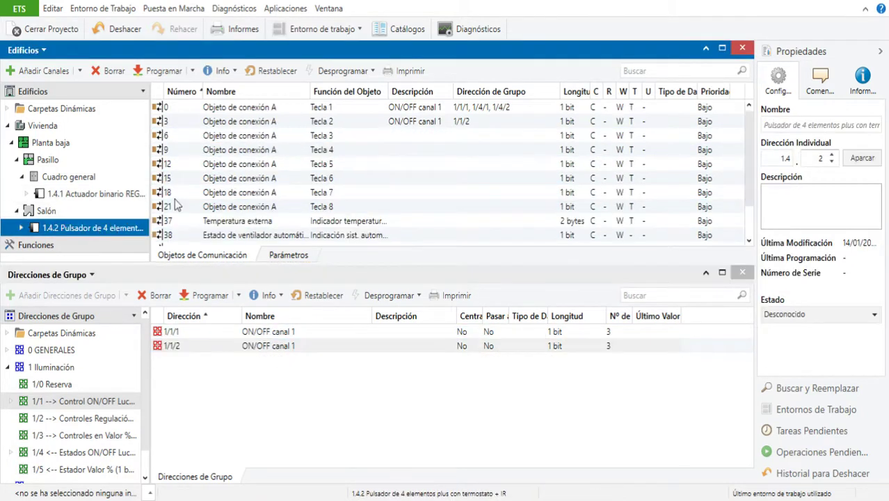
pyautogui.click(380, 122)
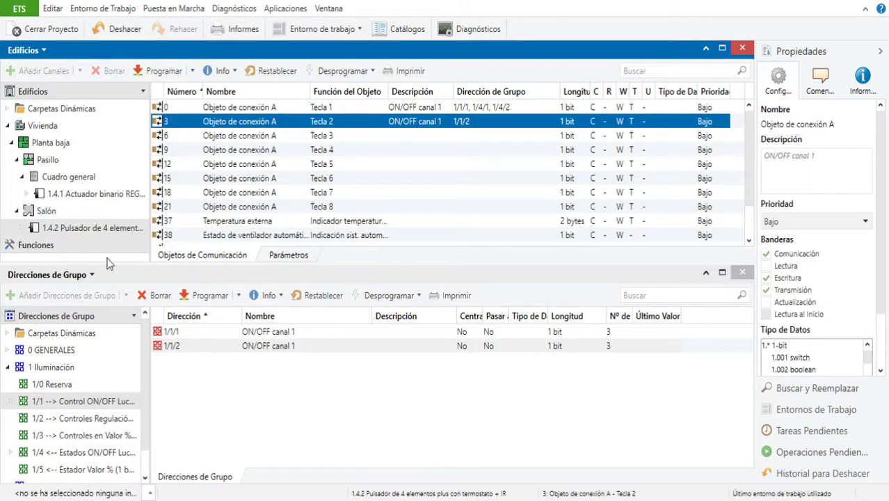
pyautogui.click(82, 452)
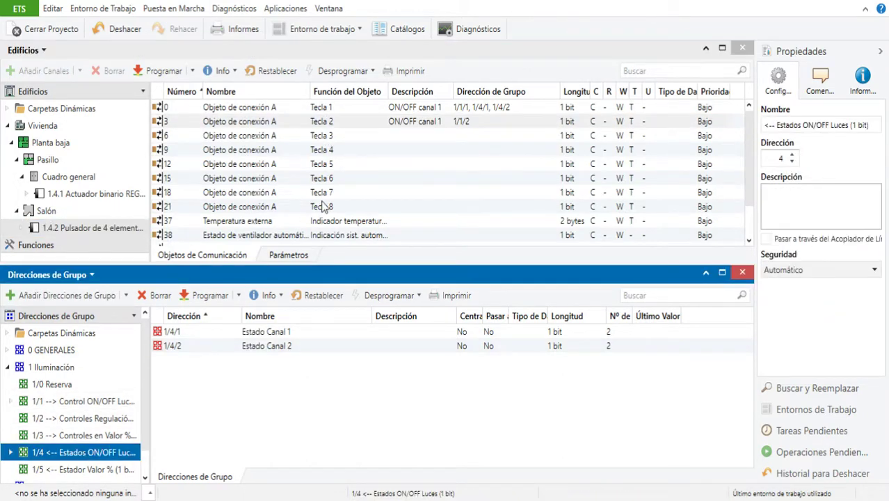
pyautogui.click(185, 334)
pyautogui.keyDown('shift'); pyautogui.click(203, 344); pyautogui.keyUp('shift')
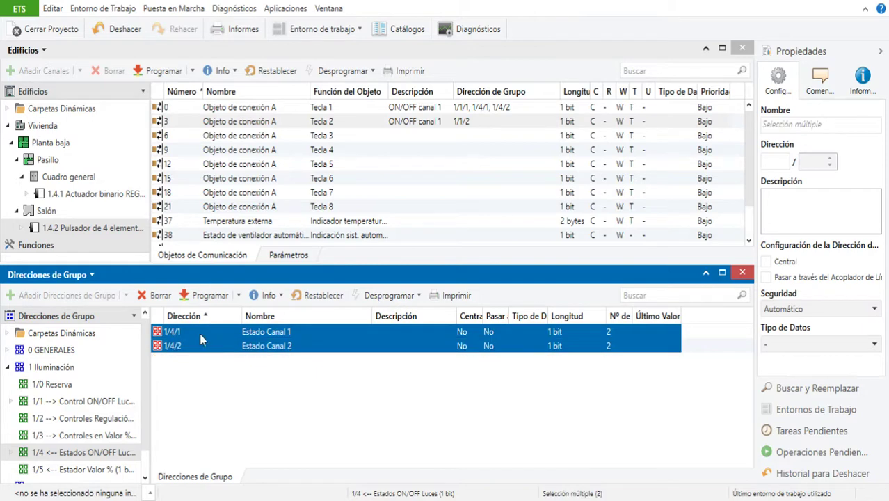
pyautogui.moveTo(200, 334); pyautogui.dragTo(483, 128)
# - Compare the group addresses of the actuator's Canal 1 and Canal 2 objects with those of the pushbutton's Tecla 1 and Tecla 2
pyautogui.click(132, 193)
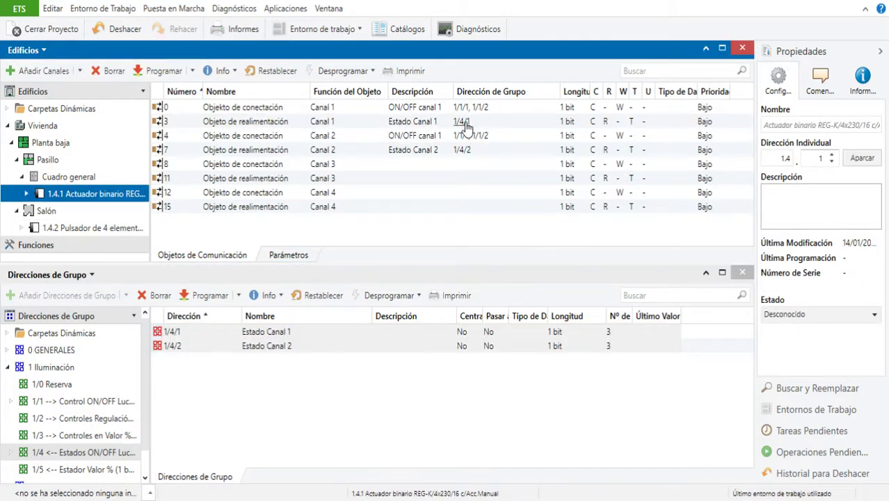
pyautogui.click(90, 228)
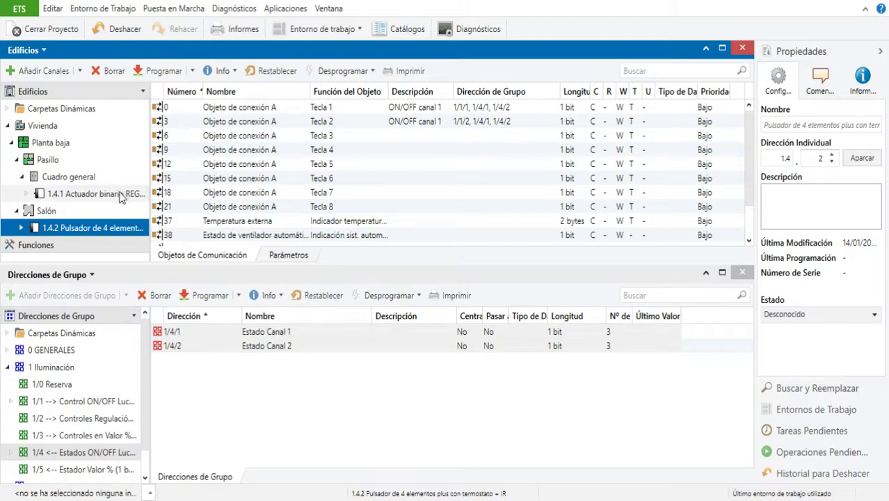
pyautogui.click(97, 194)
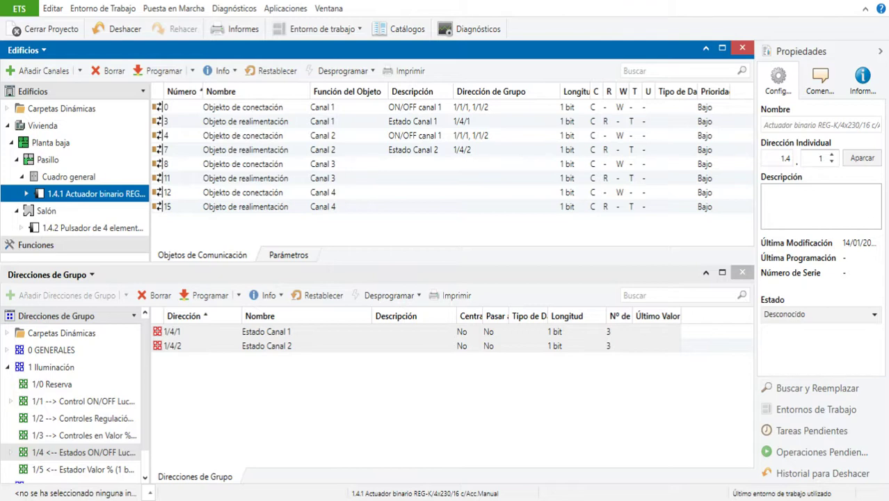
pyautogui.click(97, 227)
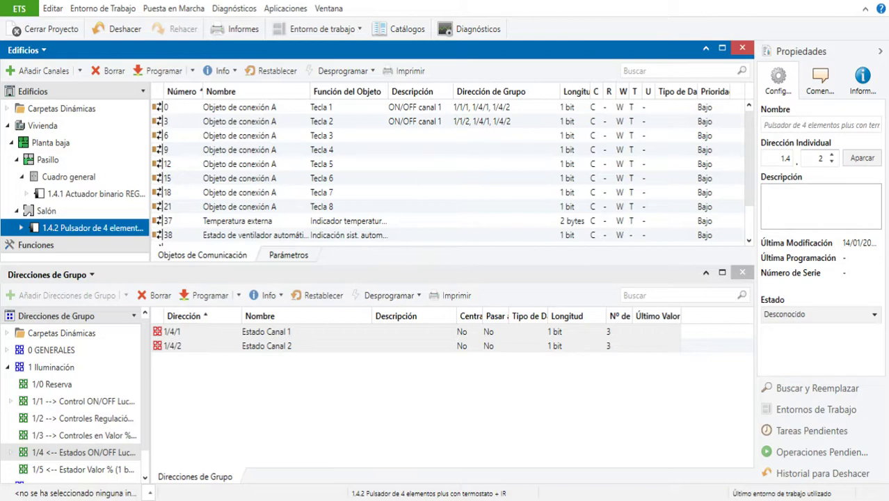
pyautogui.click(480, 121)
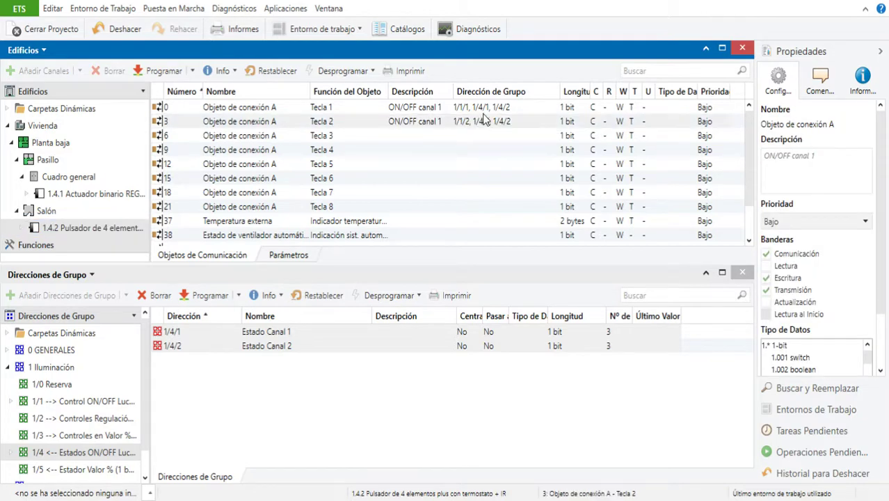
pyautogui.click(78, 195)
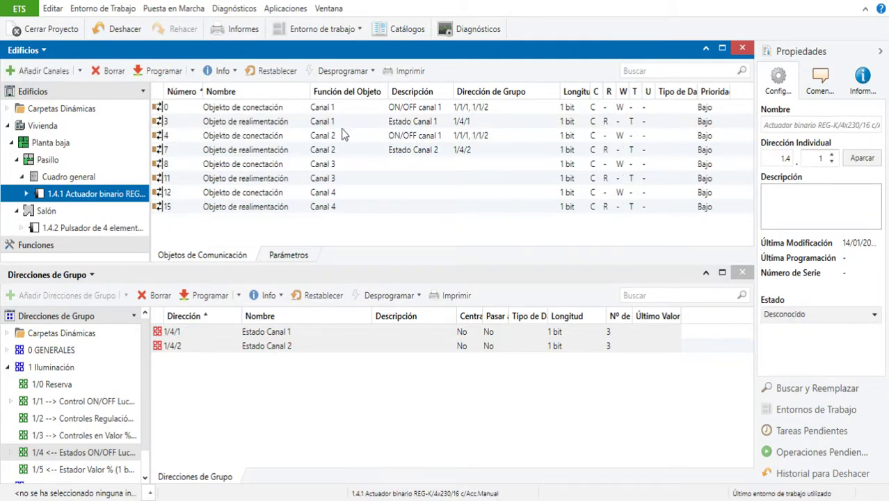
pyautogui.click(117, 226)
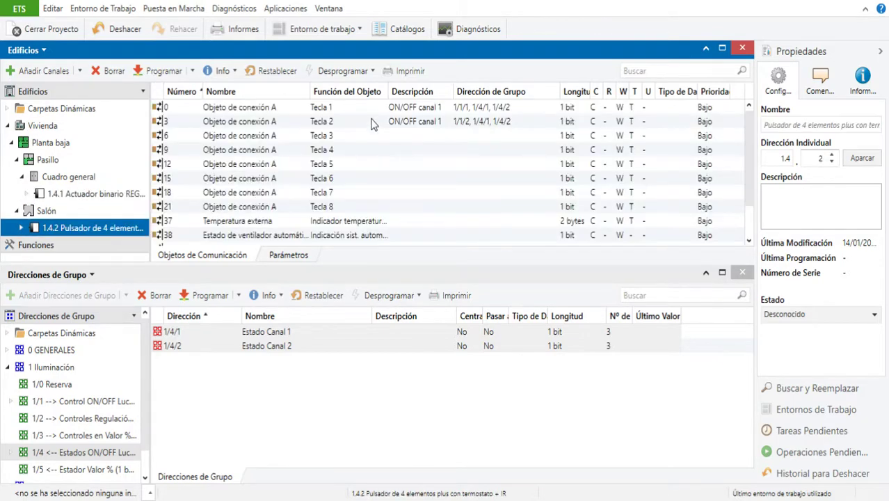
pyautogui.click(365, 107)
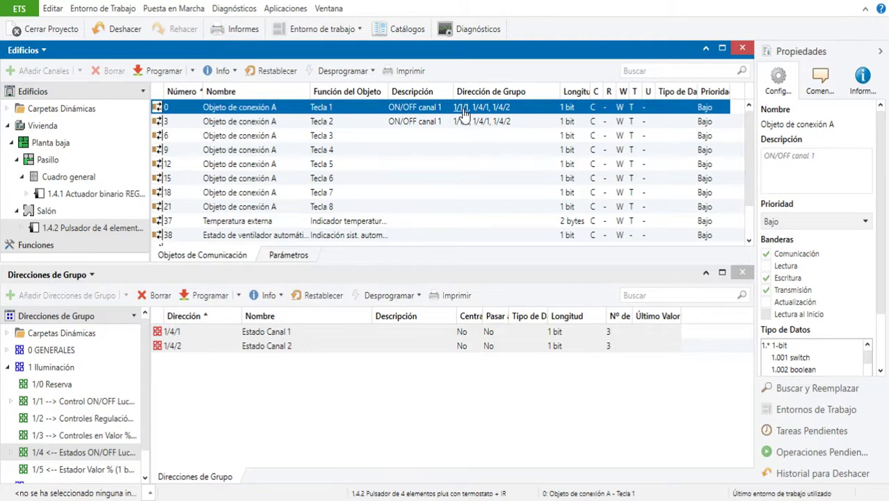
pyautogui.click(98, 194)
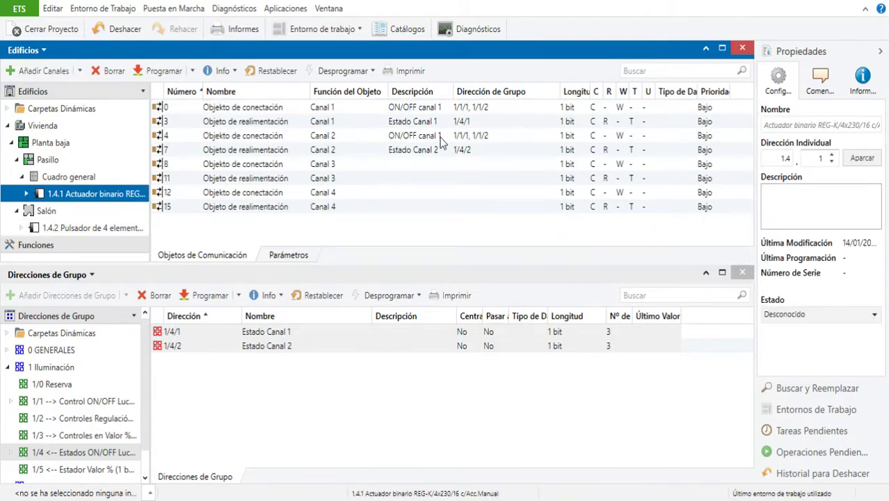
pyautogui.click(91, 227)
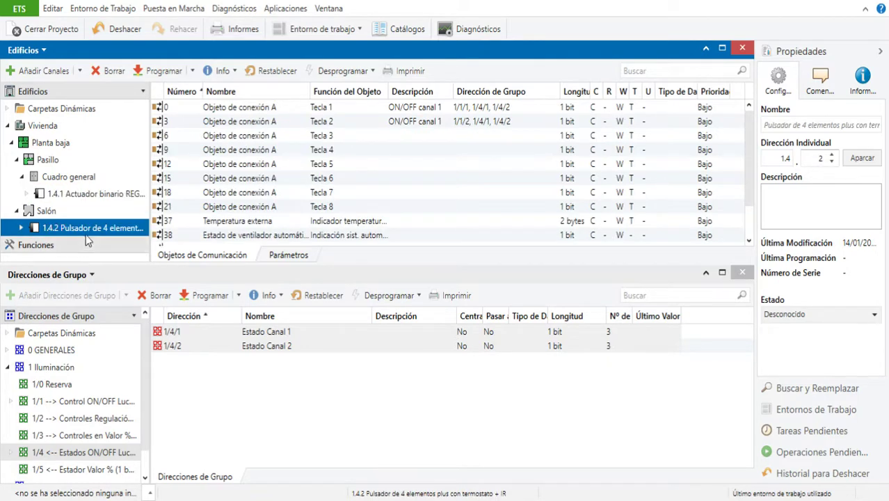
pyautogui.click(362, 123)
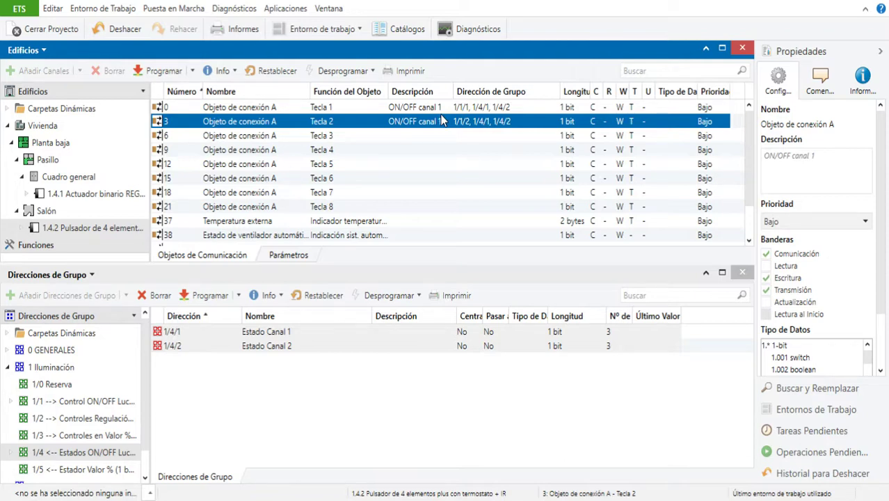
# - Unlink the status group addresses 1/4/1 and 1/4/2 from the pushbutton's Tecla 2 object
pyautogui.keyDown('ctrl'); pyautogui.click(487, 125); pyautogui.keyUp('ctrl')
pyautogui.click(497, 128)
pyautogui.hotkey('ctrl', 'z')
pyautogui.click(475, 129)
pyautogui.hotkey('ctrl', 'z')
# - Relink both status addresses, Estado Canal 1 and Estado Canal 2, to the pushbutton's Tecla 2 object
pyautogui.click(195, 336)
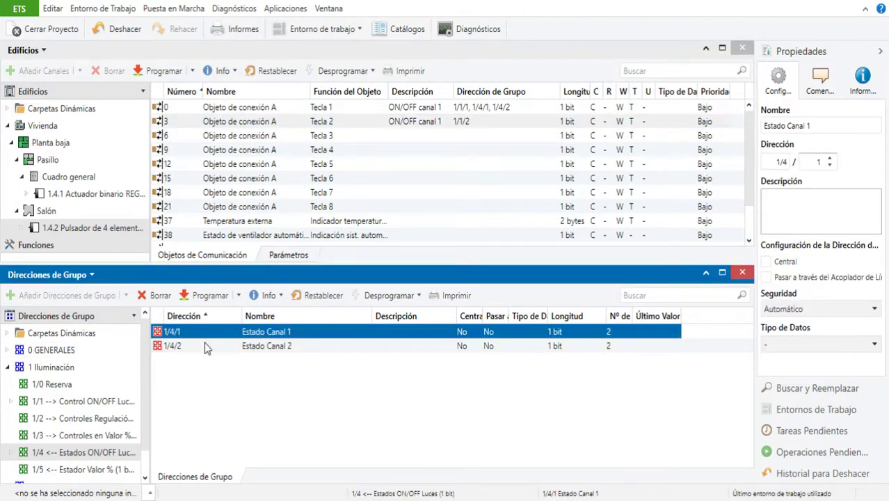
pyautogui.keyDown('shift'); pyautogui.click(199, 342); pyautogui.keyUp('shift')
pyautogui.moveTo(196, 334); pyautogui.dragTo(477, 110)
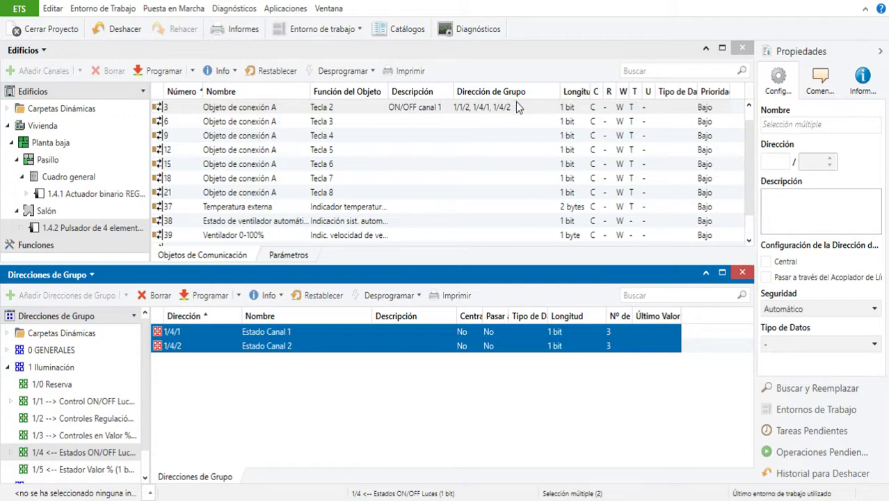
pyautogui.scroll(1, 517, 107)
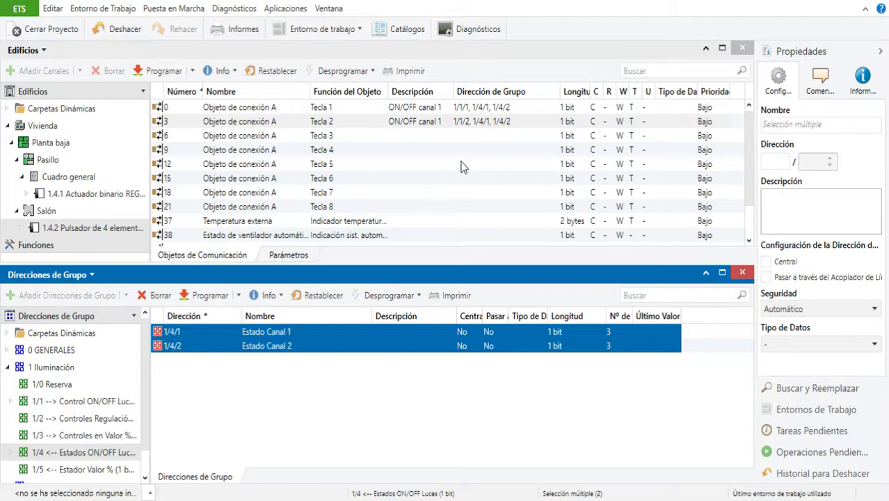
# - Review the links of the pushbutton's Tecla 1 and Tecla 2, and examine the actuator's feedback objects for Canal 1 and Canal 2
pyautogui.click(531, 107)
pyautogui.click(536, 120)
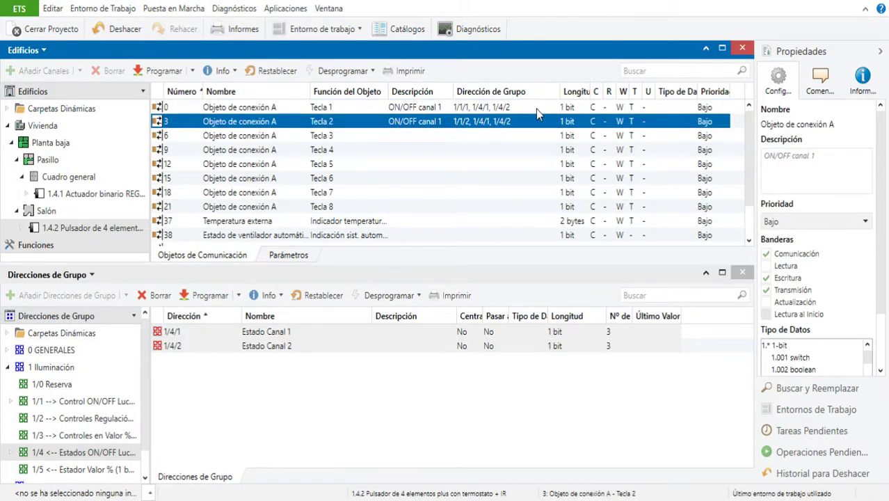
pyautogui.click(84, 195)
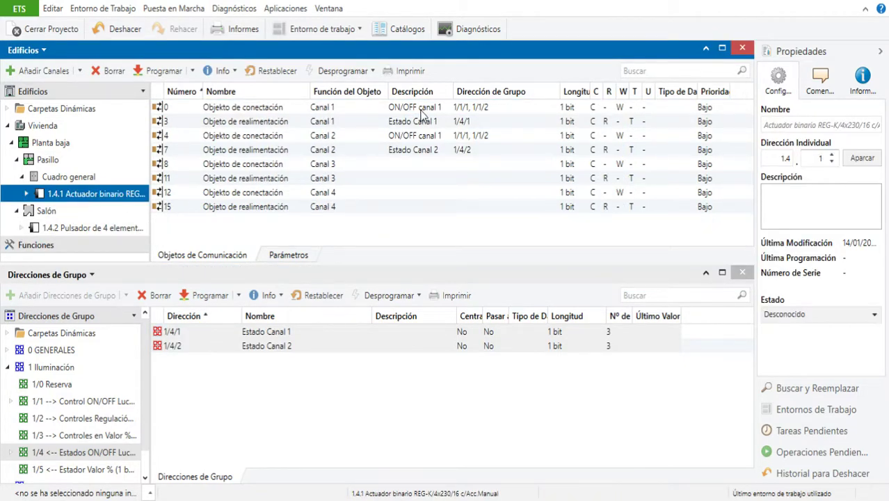
pyautogui.click(479, 122)
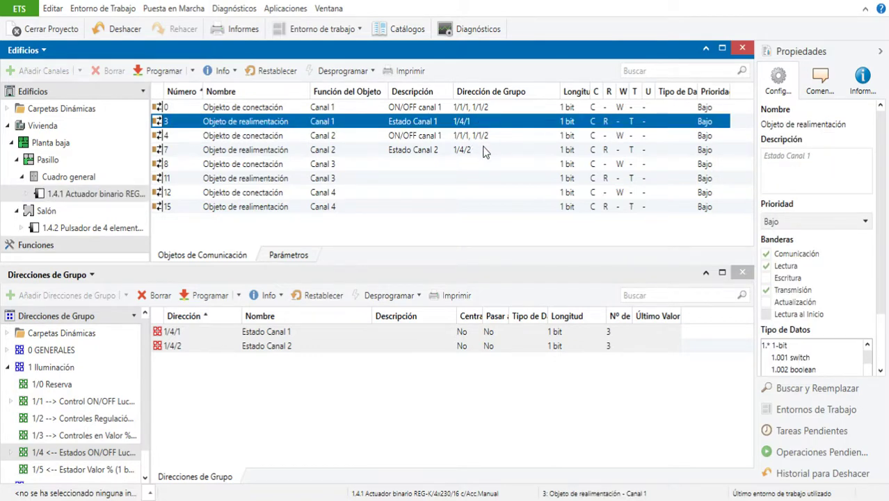
pyautogui.click(485, 151)
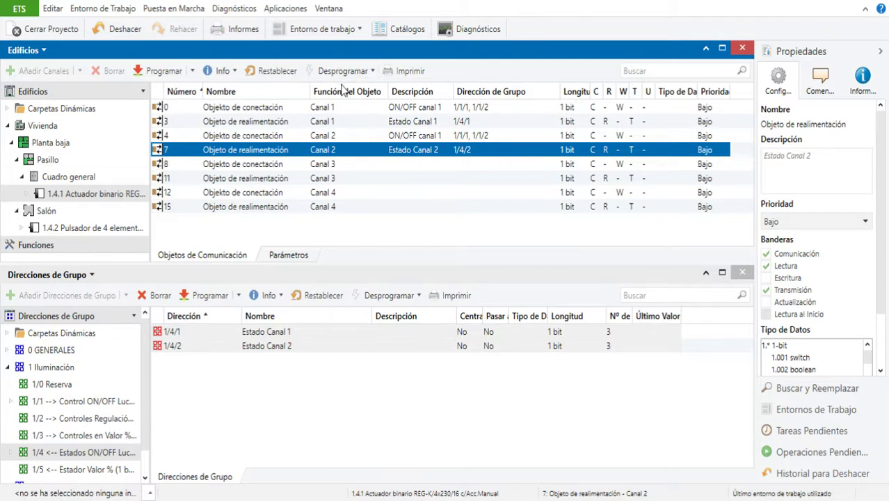
pyautogui.click(357, 122)
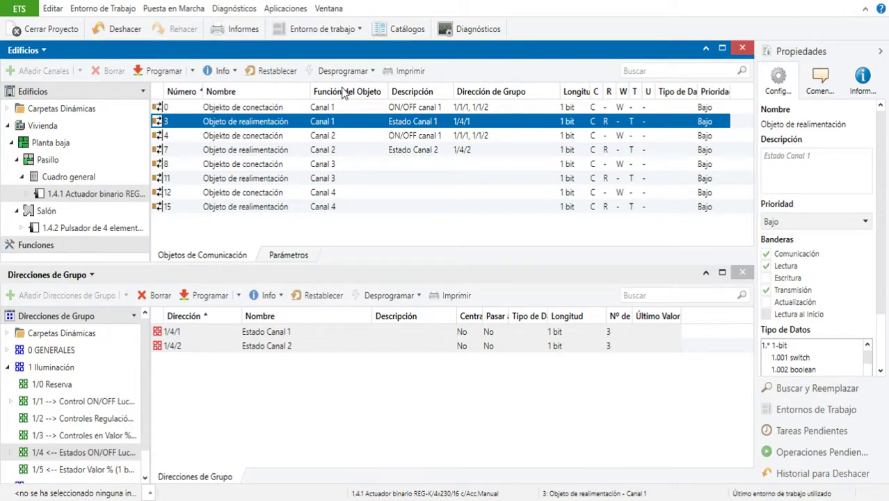
pyautogui.click(365, 154)
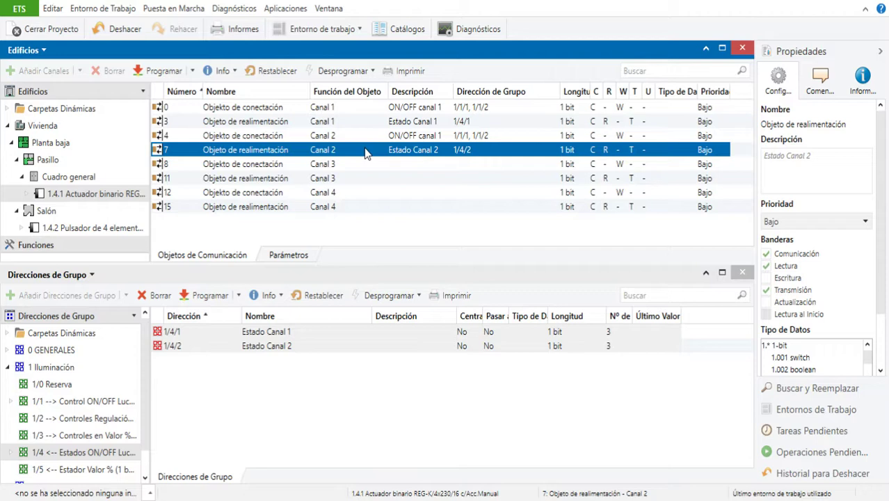
pyautogui.click(380, 120)
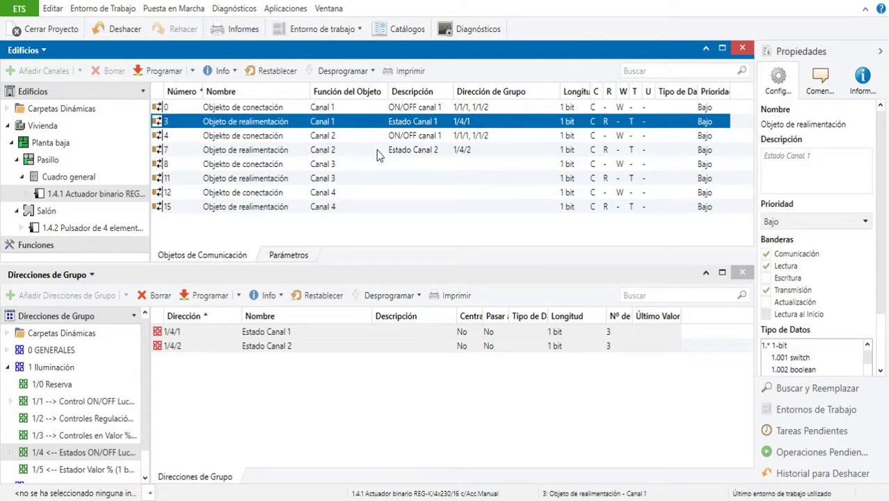
pyautogui.click(378, 152)
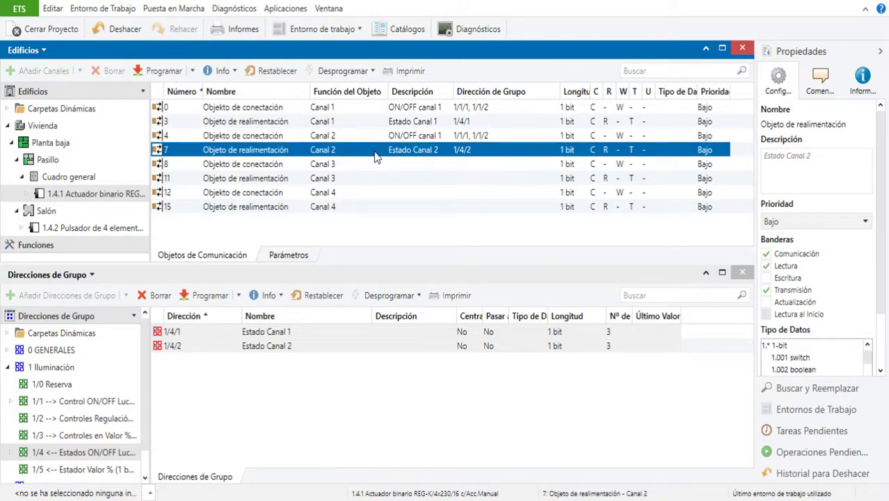
pyautogui.click(379, 121)
pyautogui.click(379, 152)
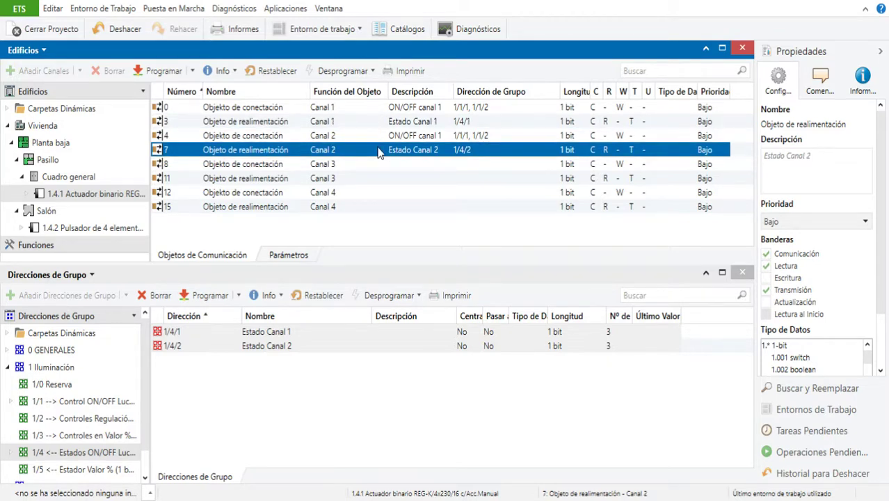